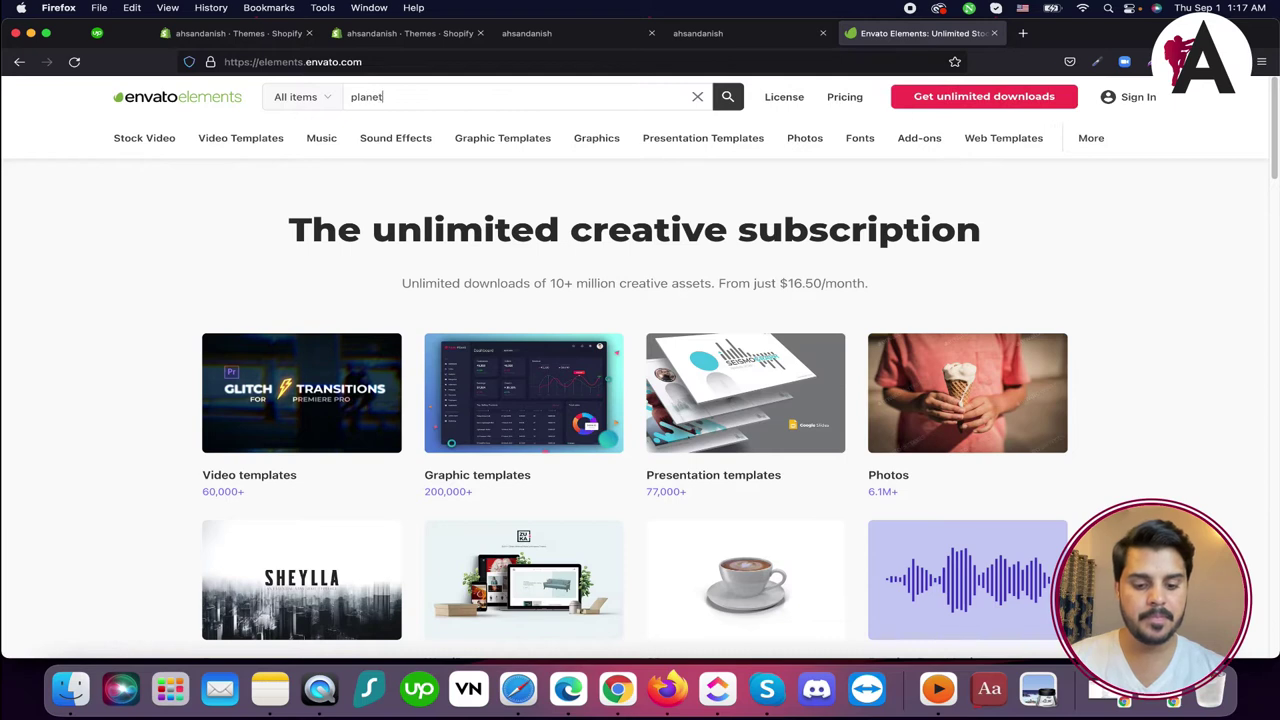
# Search Envato Elements for "planet tech" and open the Planet Tech Store - Ecommerce Shopify Theme page.
pyautogui.write('h')
pyautogui.press('Return')
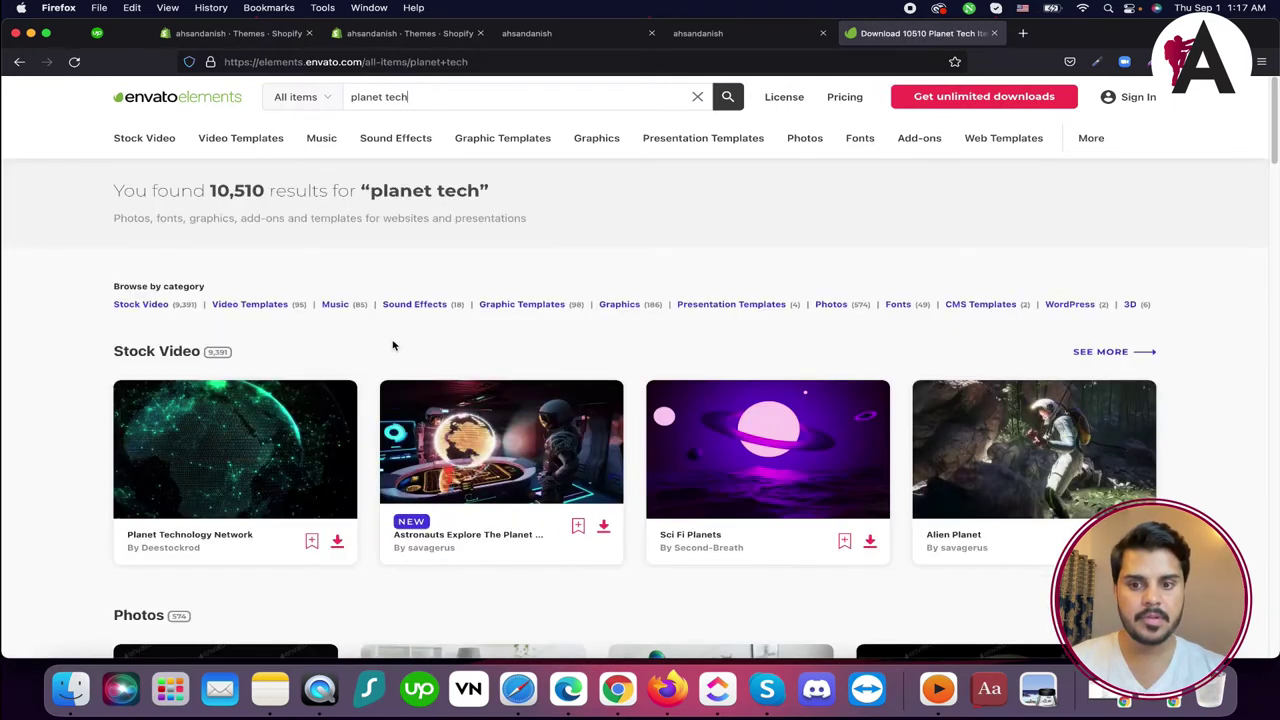
pyautogui.scroll(-5, 389, 343)
pyautogui.scroll(-10, 393, 345)
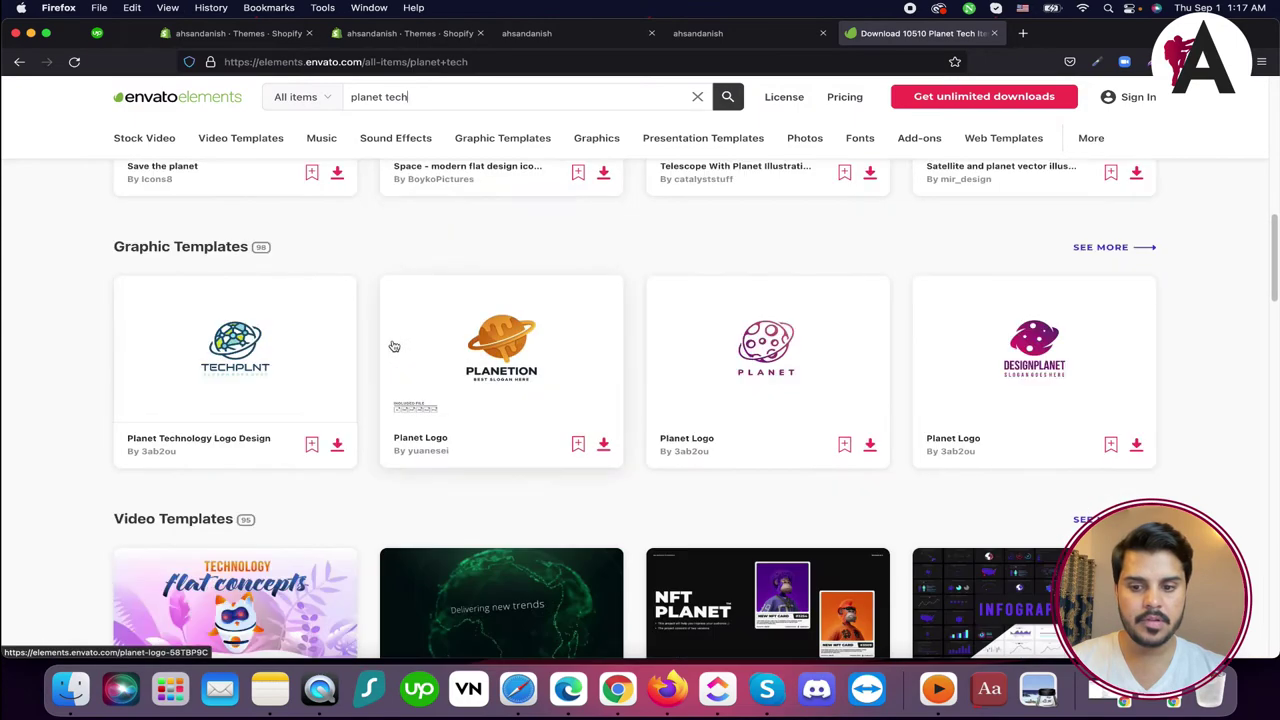
pyautogui.scroll(-10, 393, 345)
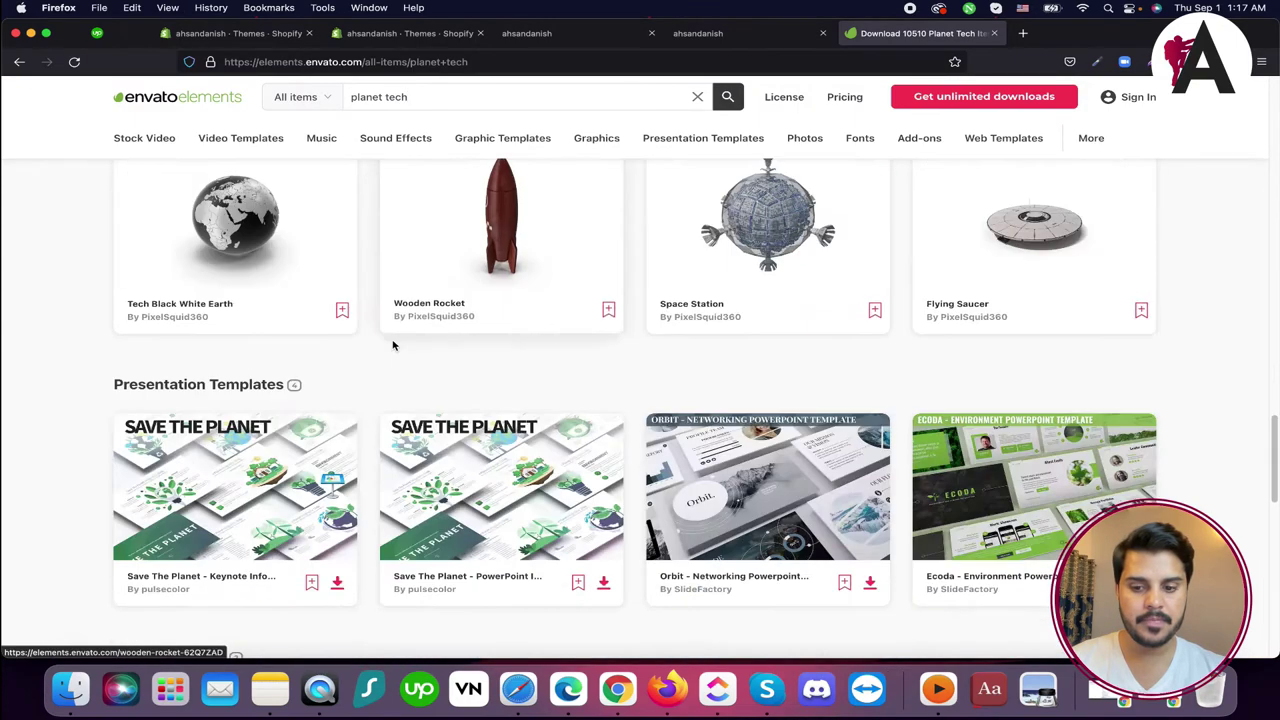
pyautogui.scroll(-2, 390, 345)
pyautogui.click(330, 355)
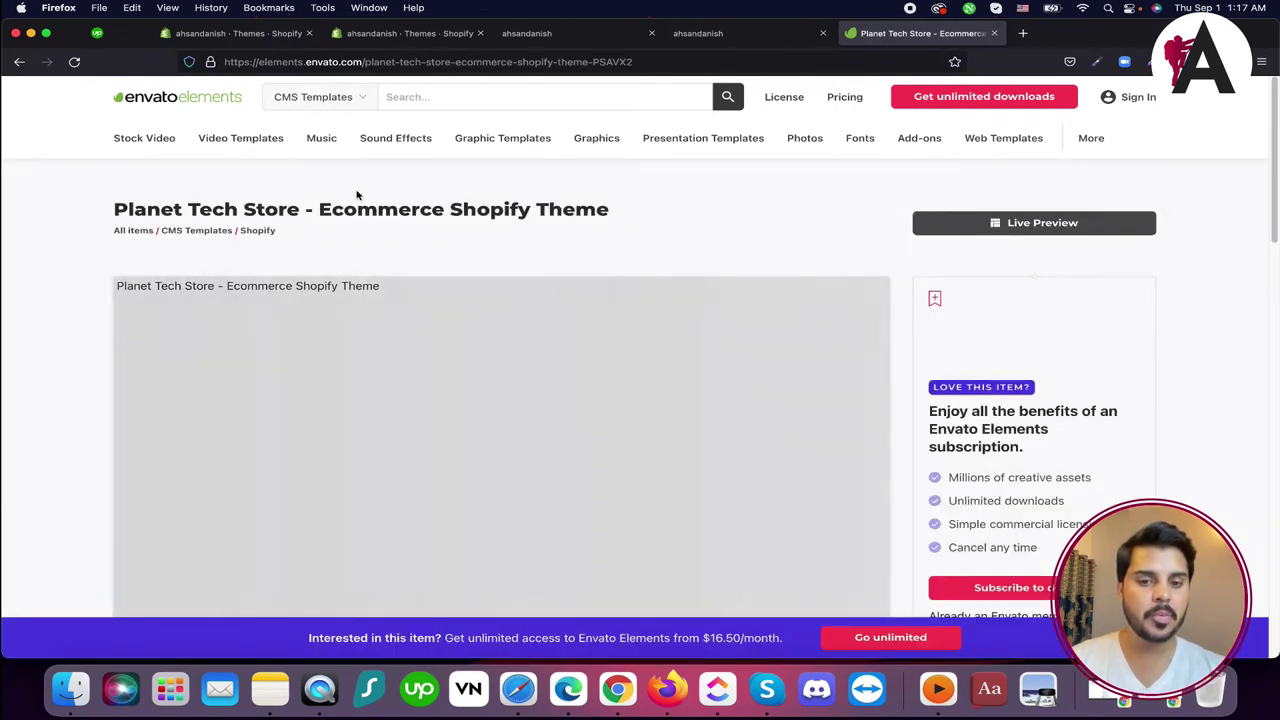
# Open the live preview of the Planet Tech Store theme and read the description on its Envato item page.
pyautogui.moveTo(318, 208); pyautogui.dragTo(693, 208)
pyautogui.click(1115, 226)
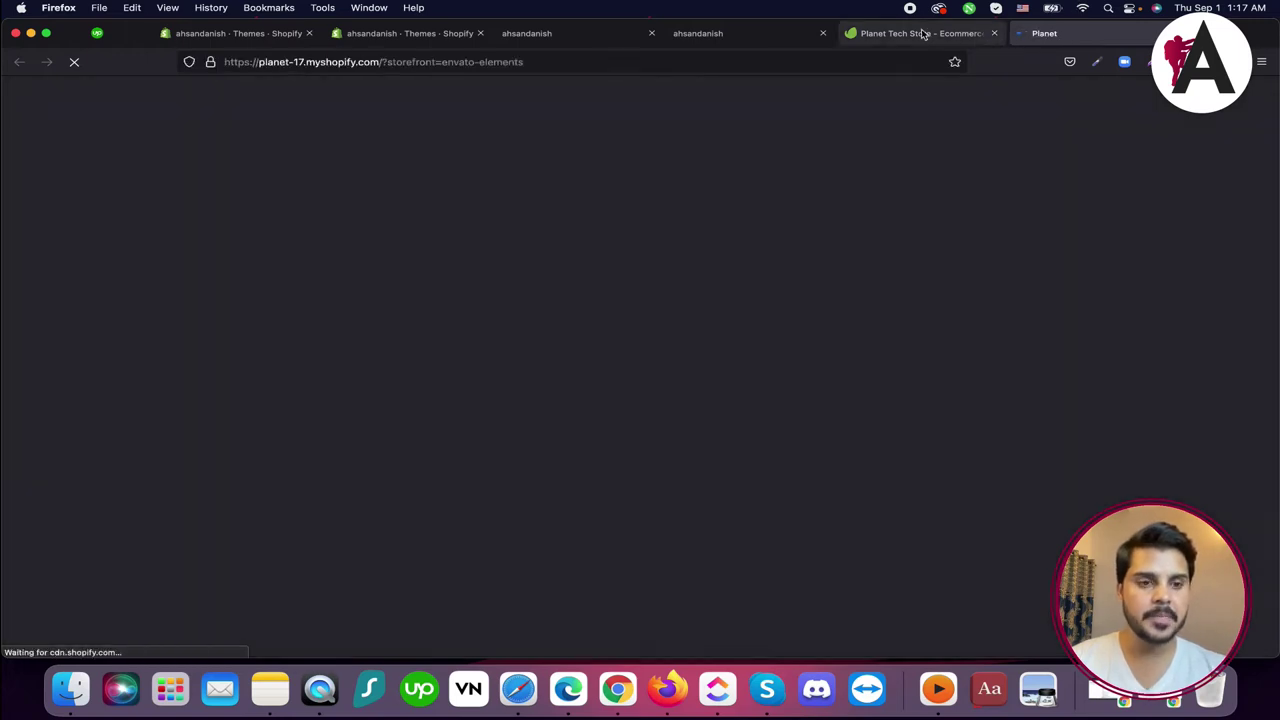
pyautogui.click(926, 36)
pyautogui.scroll(-6, 740, 357)
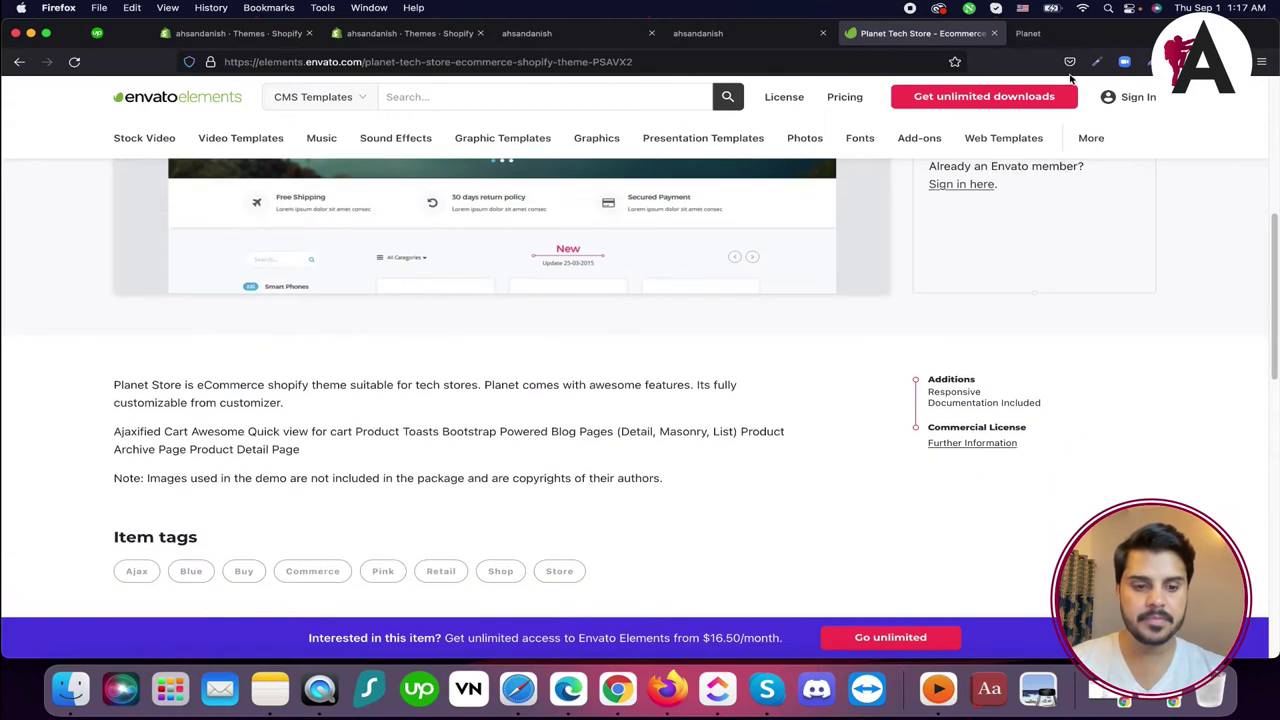
# Examine the Planet demo store's category list and its homepage sections, from the banner down to the blog posts.
pyautogui.click(1066, 33)
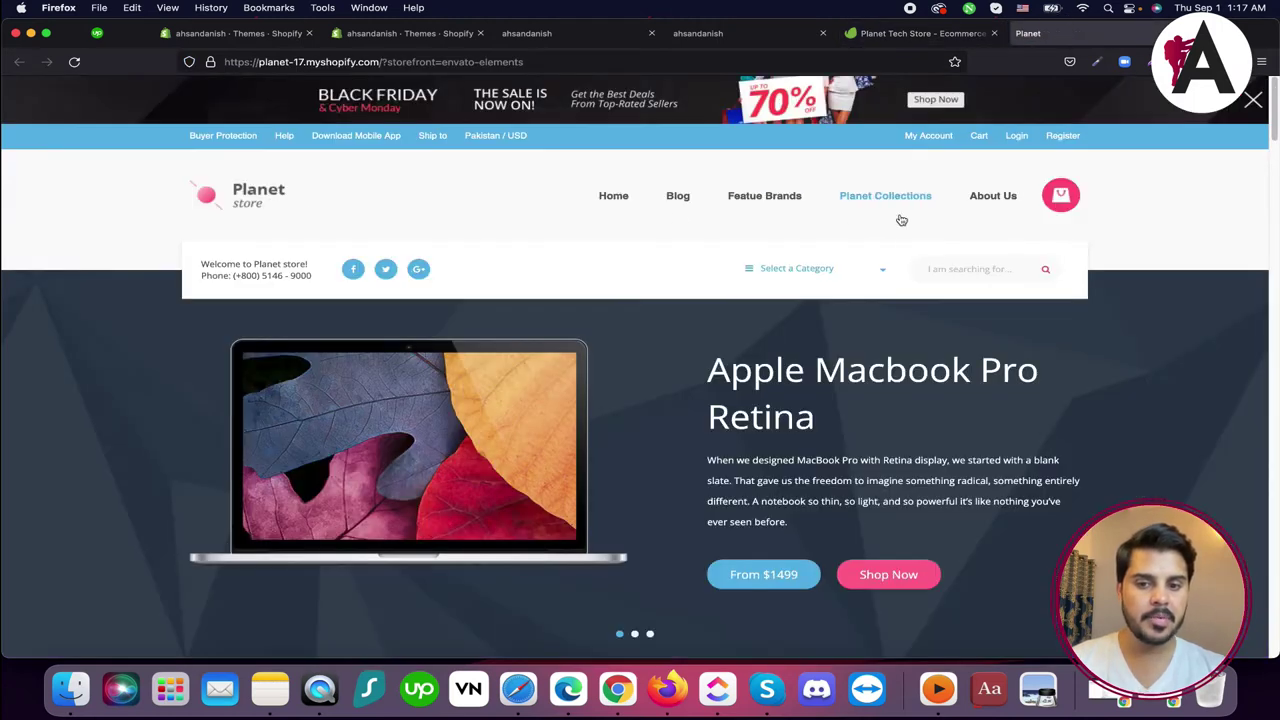
pyautogui.click(811, 270)
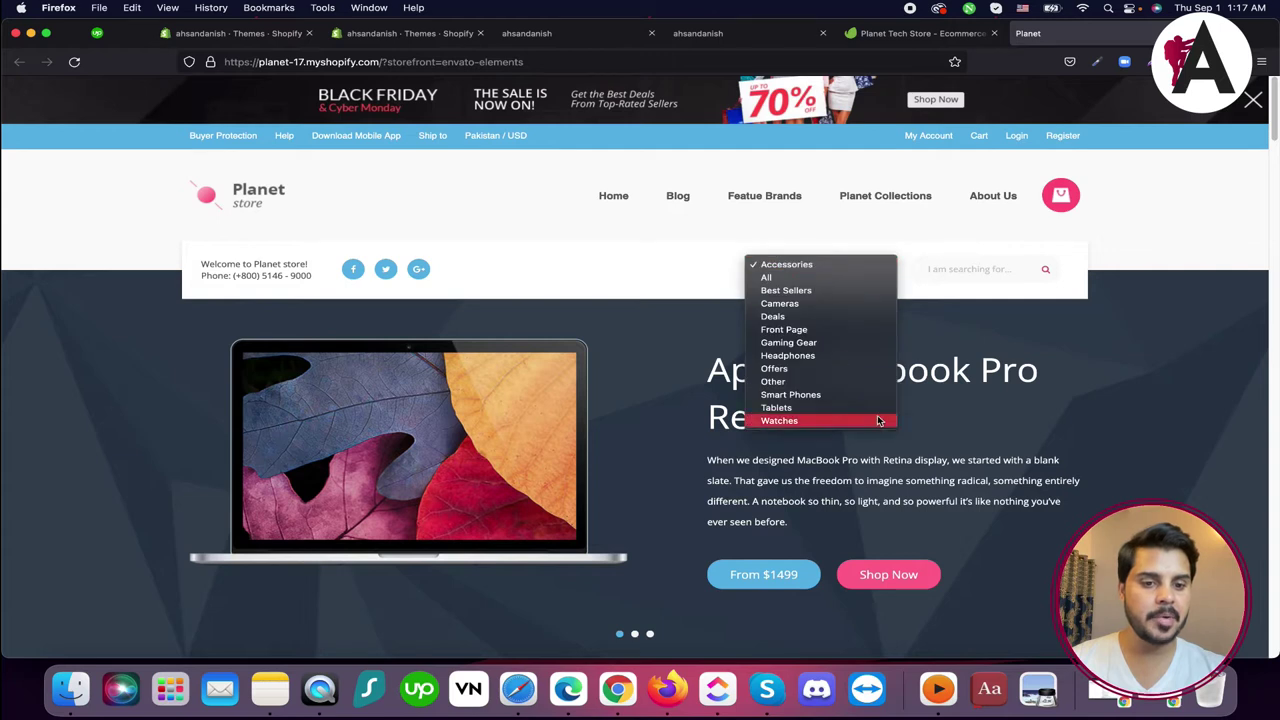
pyautogui.click(816, 222)
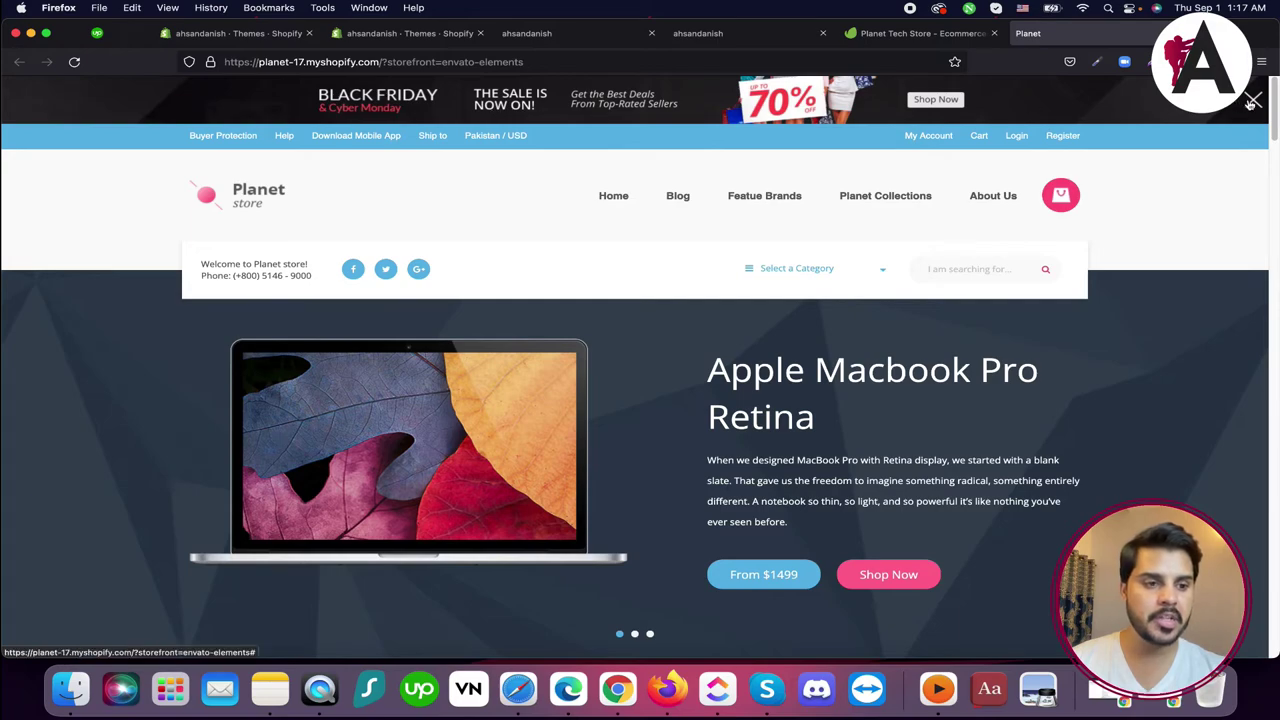
pyautogui.scroll(-4, 607, 419)
pyautogui.scroll(-10, 607, 419)
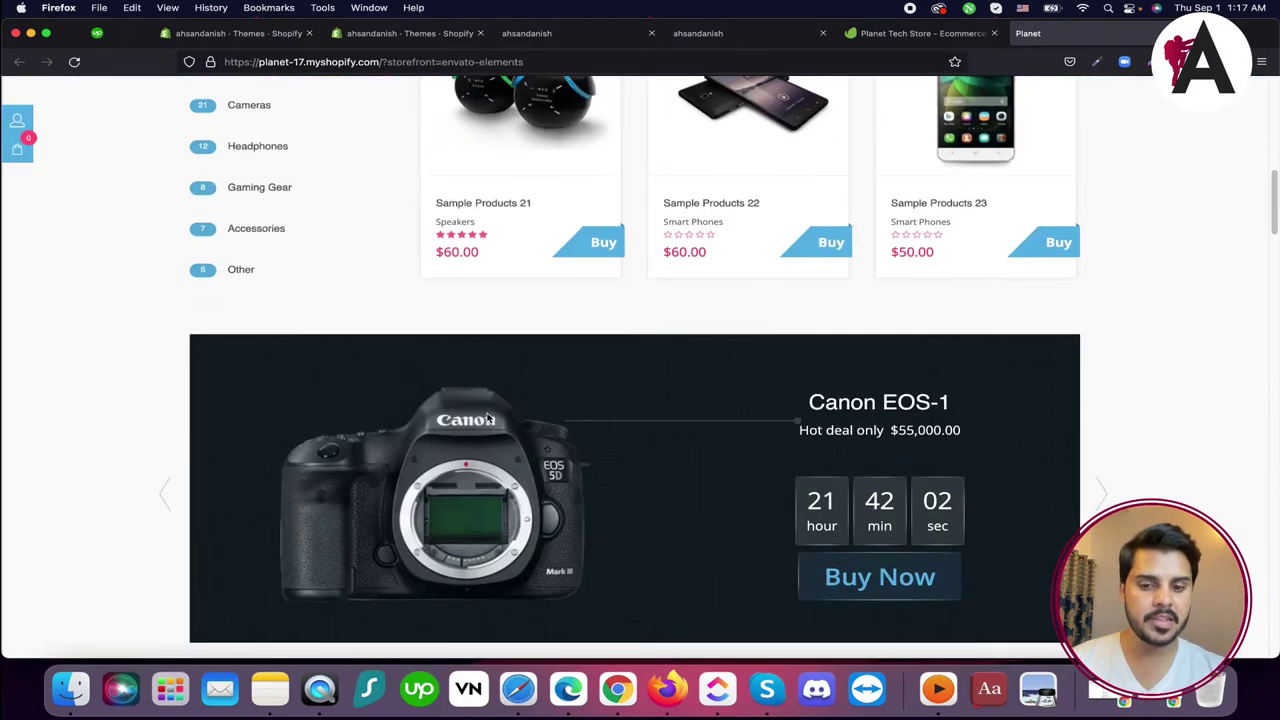
pyautogui.scroll(-10, 607, 419)
pyautogui.scroll(-20, 666, 456)
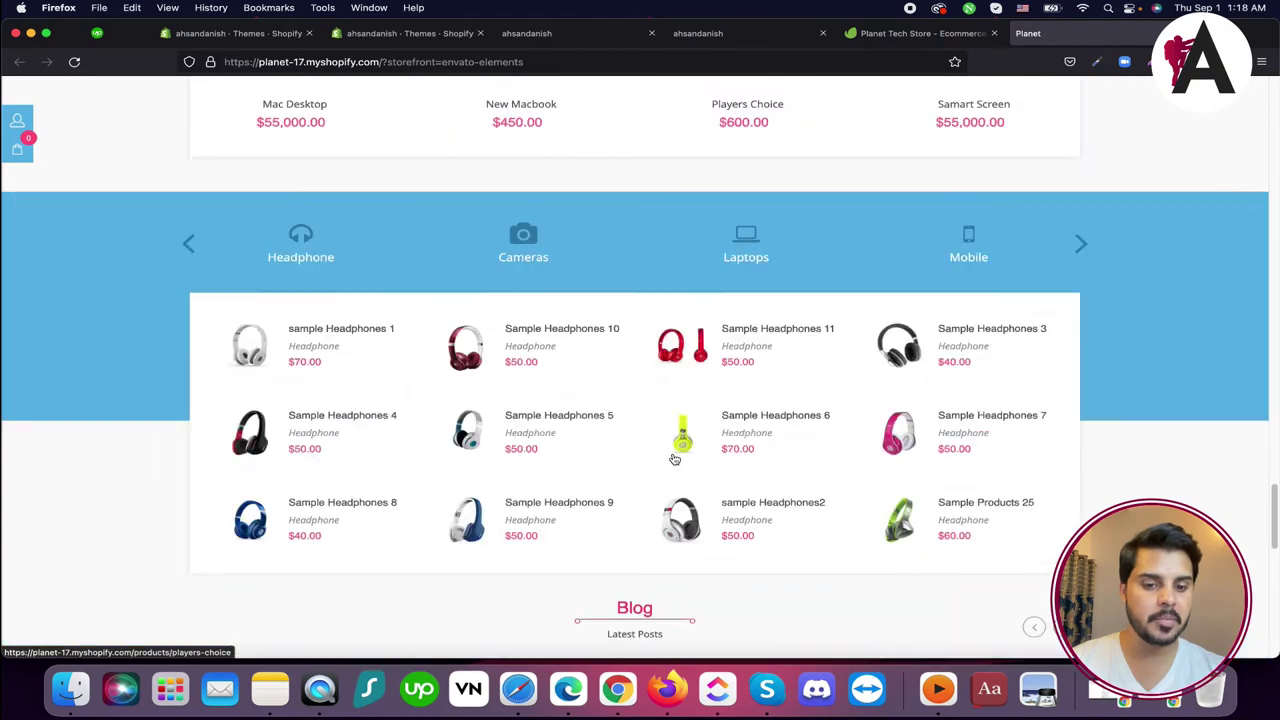
pyautogui.scroll(-5, 667, 455)
pyautogui.scroll(20, 629, 420)
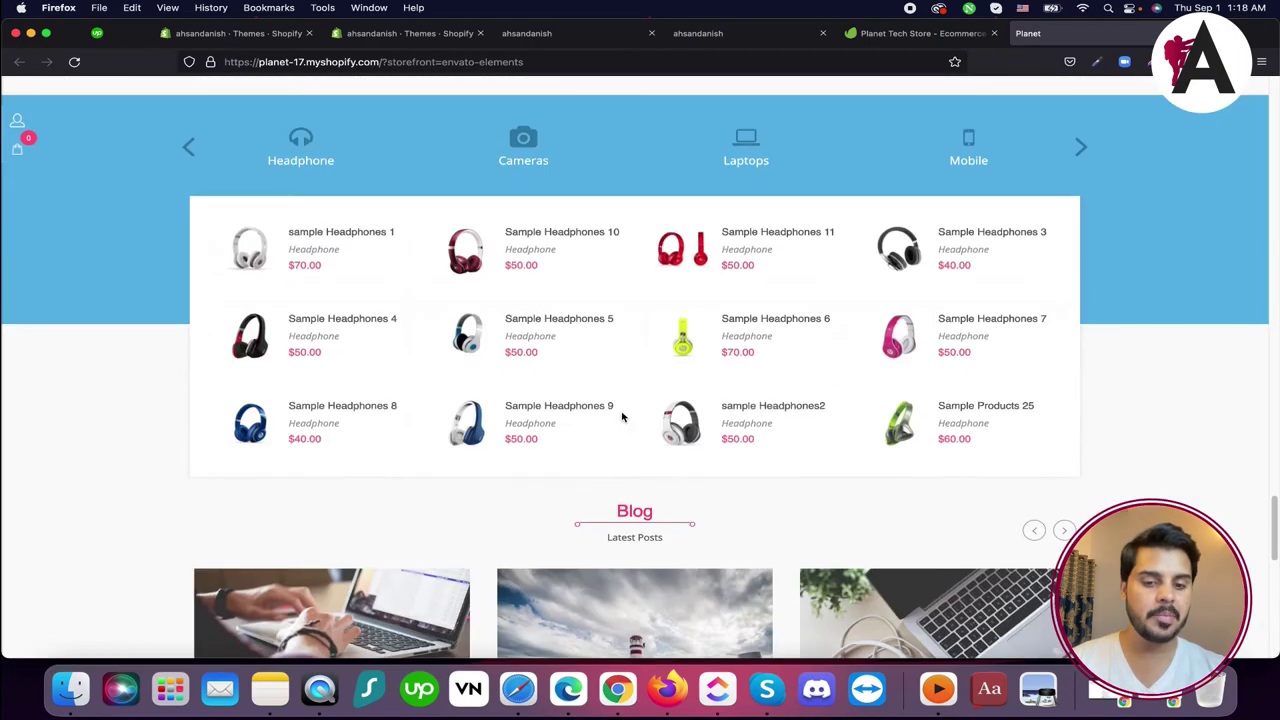
# Open the options for adding a theme on the Shopify Themes page and minimize the browser window.
pyautogui.click(412, 38)
pyautogui.click(1040, 368)
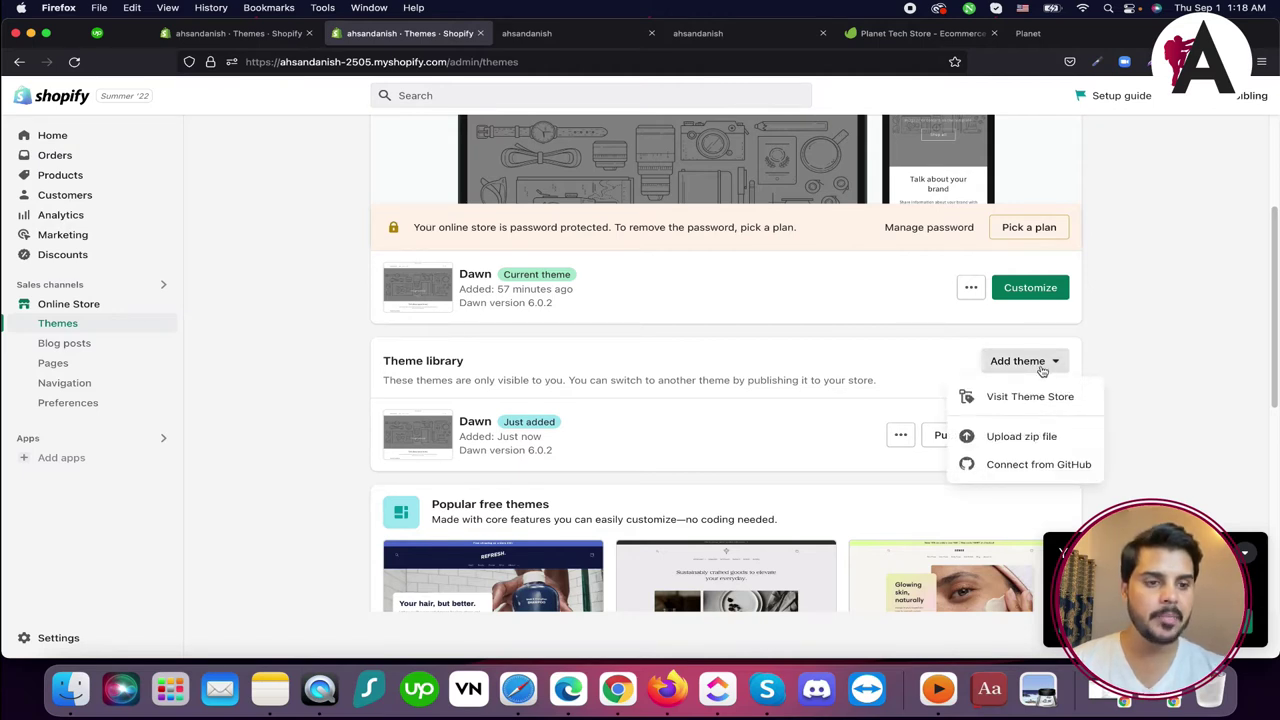
pyautogui.click(32, 35)
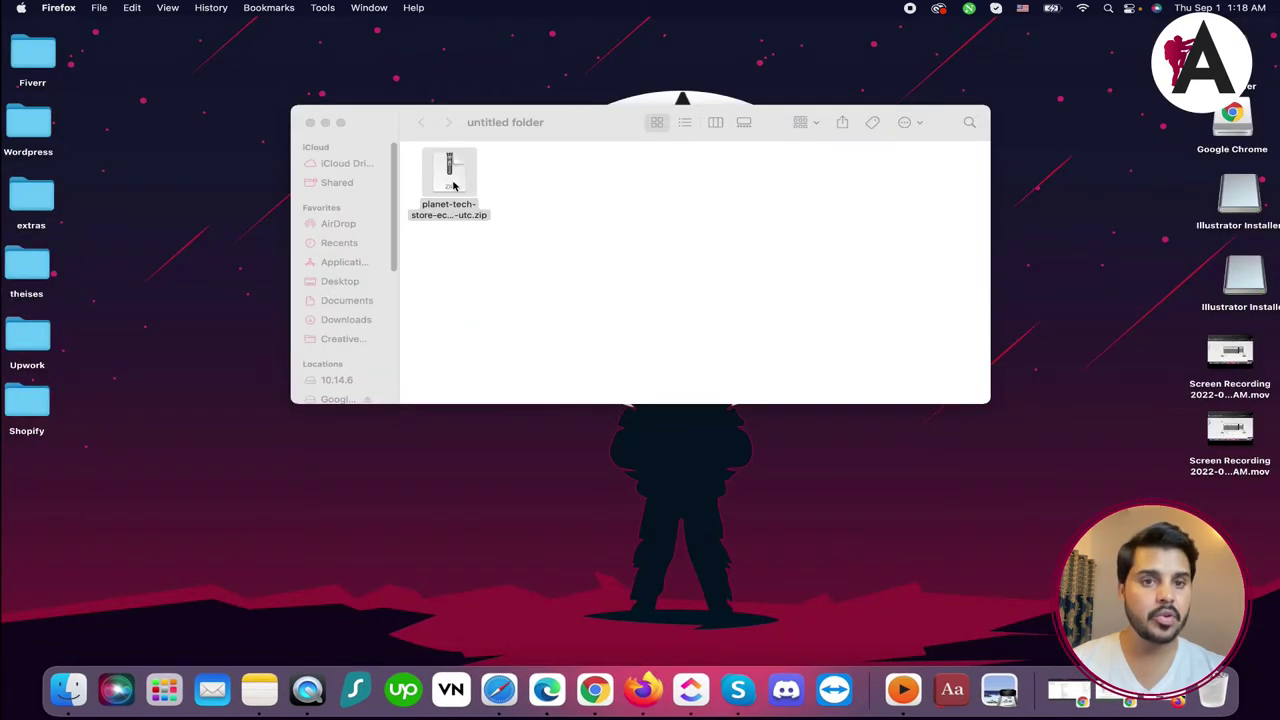
# Extract the planet-tech-store zip in the untitled folder and locate planet.zip inside planet-all-files.
pyautogui.doubleClick(453, 186)
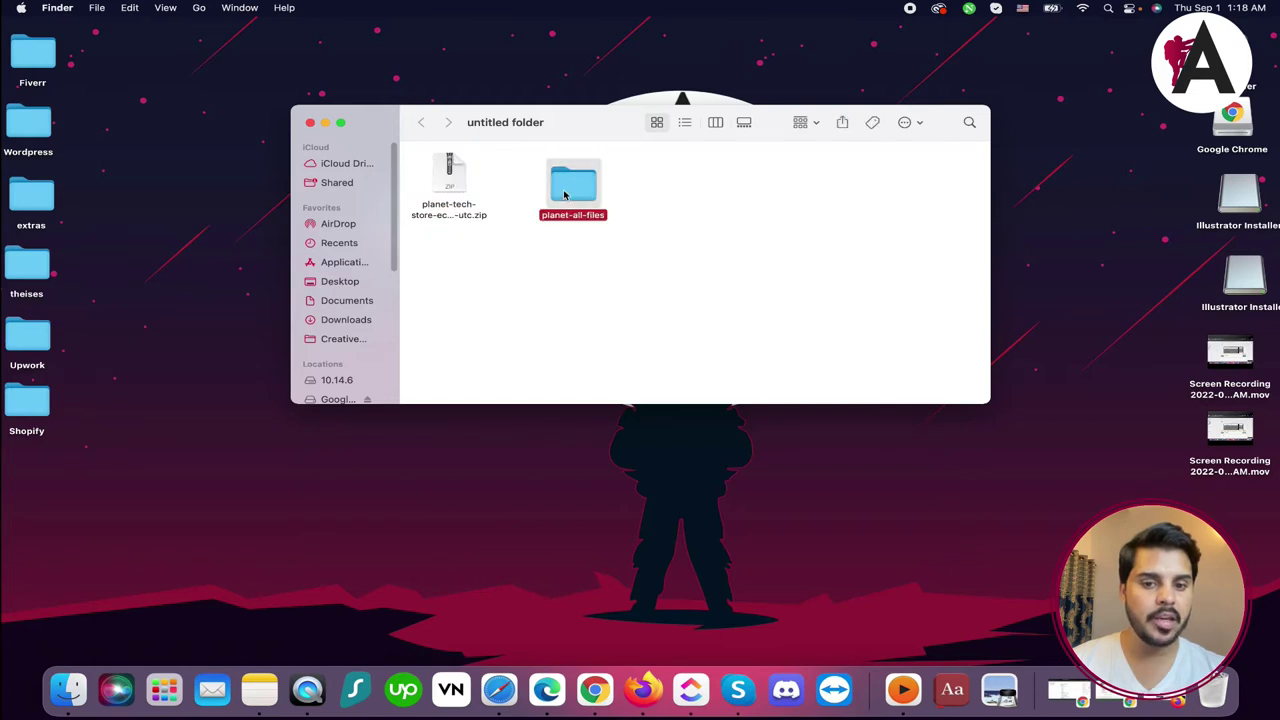
pyautogui.doubleClick(565, 195)
pyautogui.click(436, 178)
pyautogui.doubleClick(532, 172)
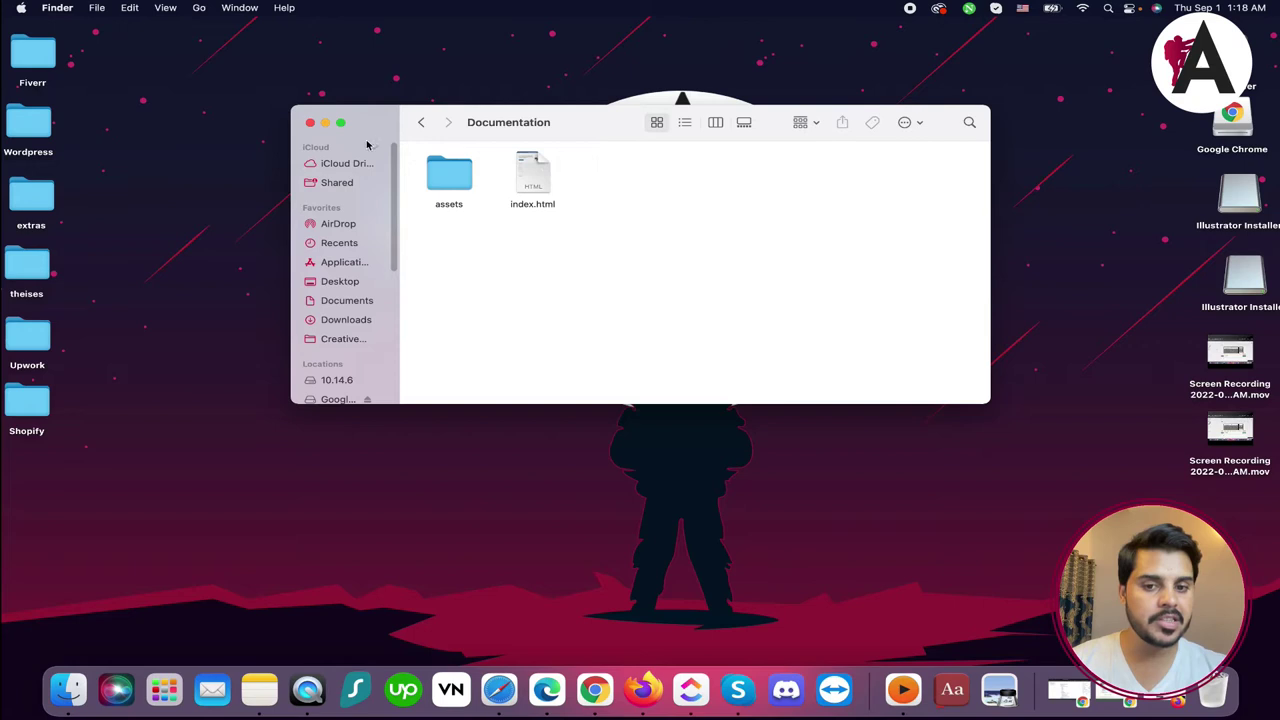
pyautogui.click(421, 122)
pyautogui.click(612, 172)
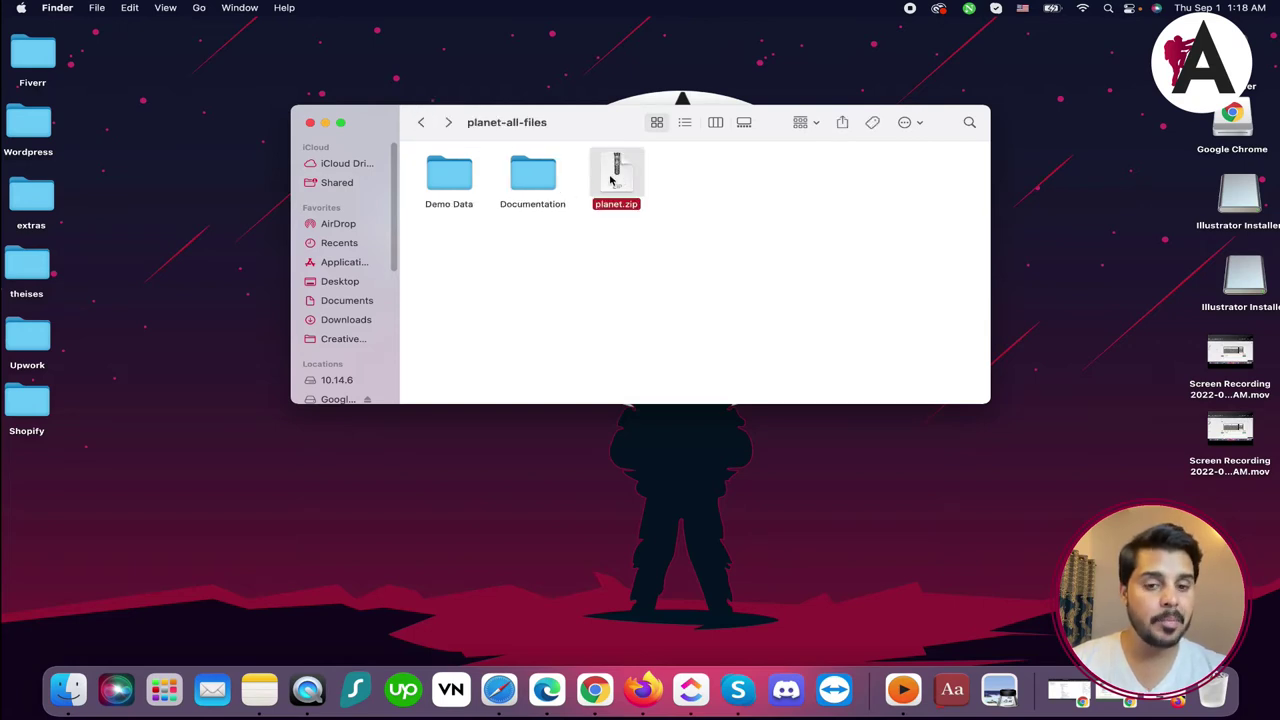
# Open index.html from the Documentation folder and read the Install and Activate Theme, Product Review and Theme Customizer sections.
pyautogui.doubleClick(514, 172)
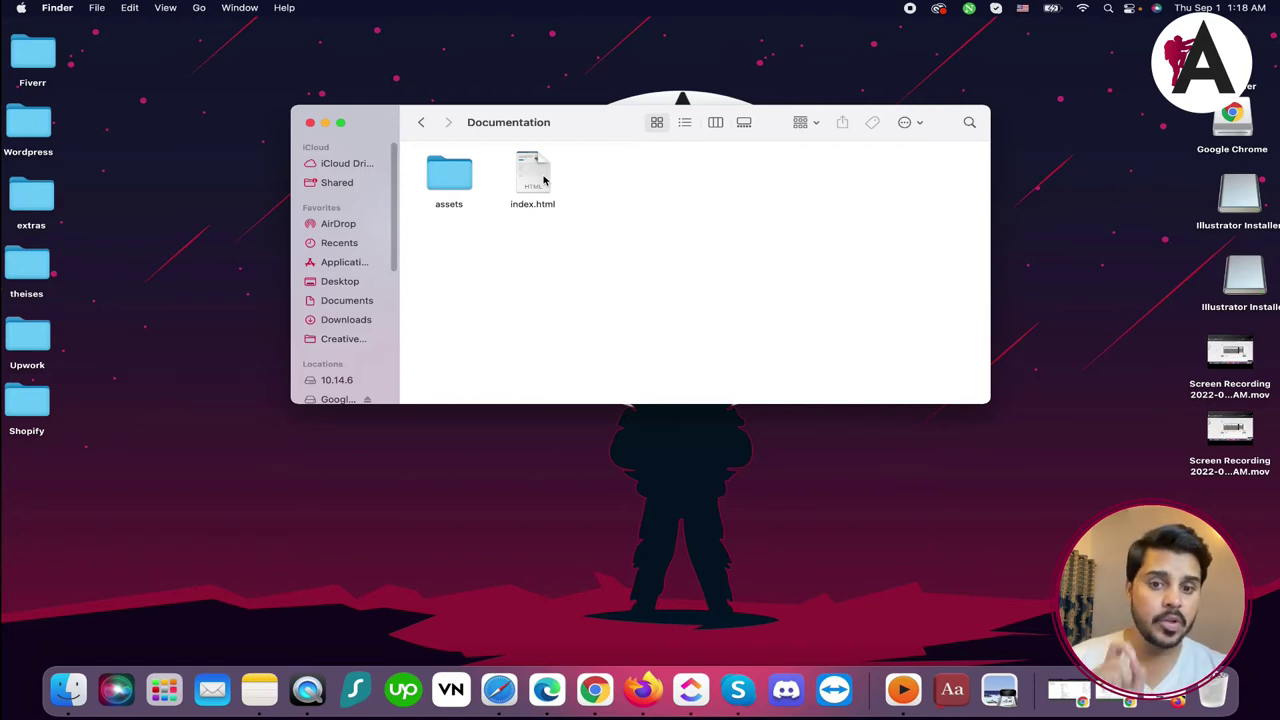
pyautogui.doubleClick(543, 178)
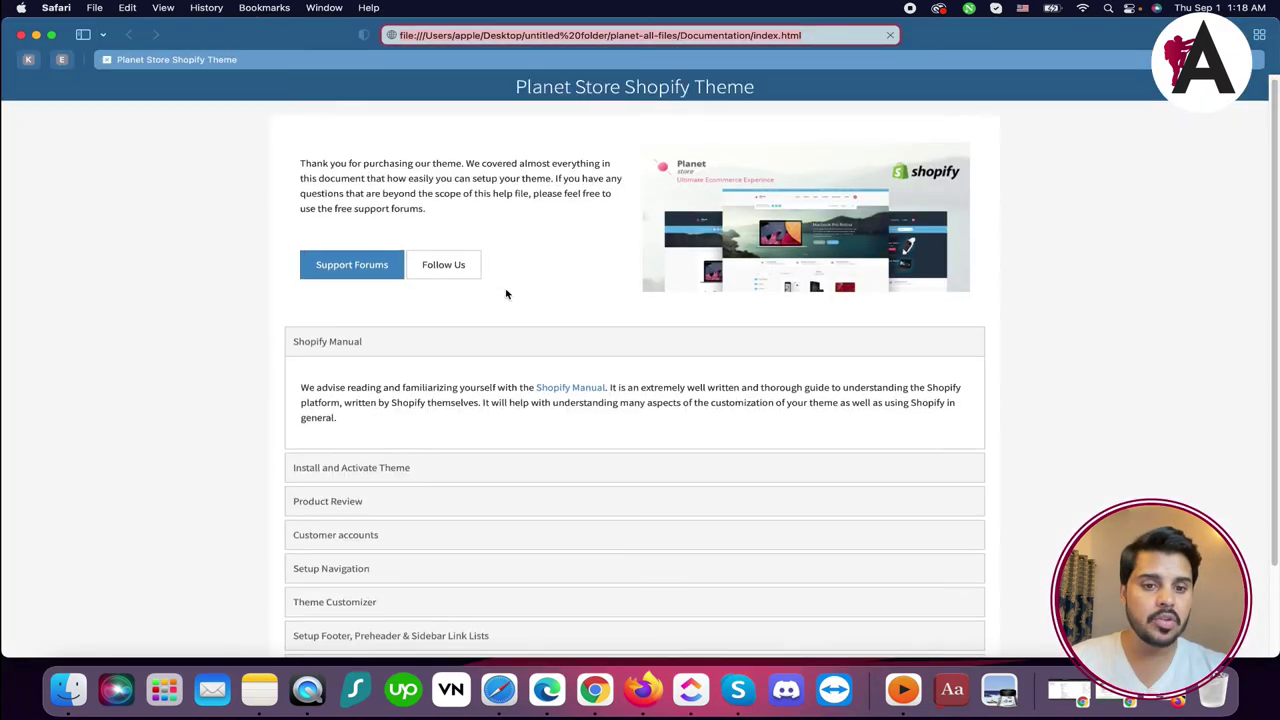
pyautogui.scroll(-2, 391, 394)
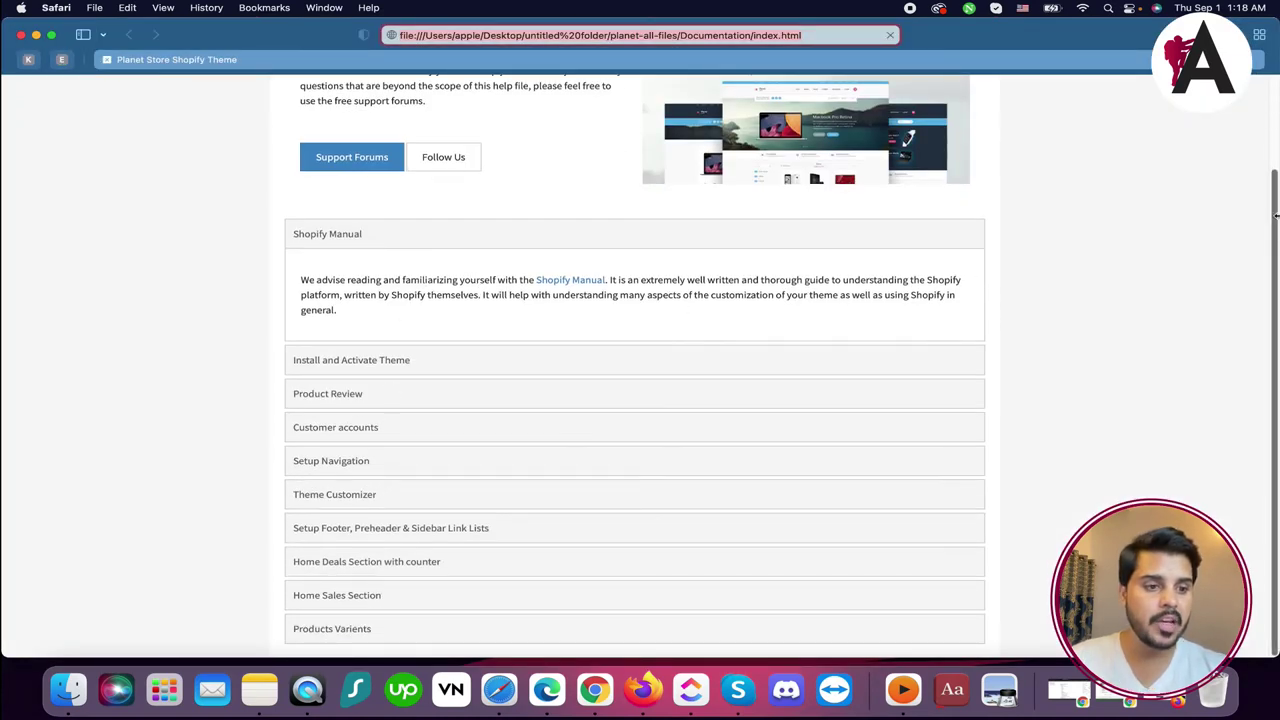
pyautogui.click(316, 360)
pyautogui.scroll(-10, 385, 364)
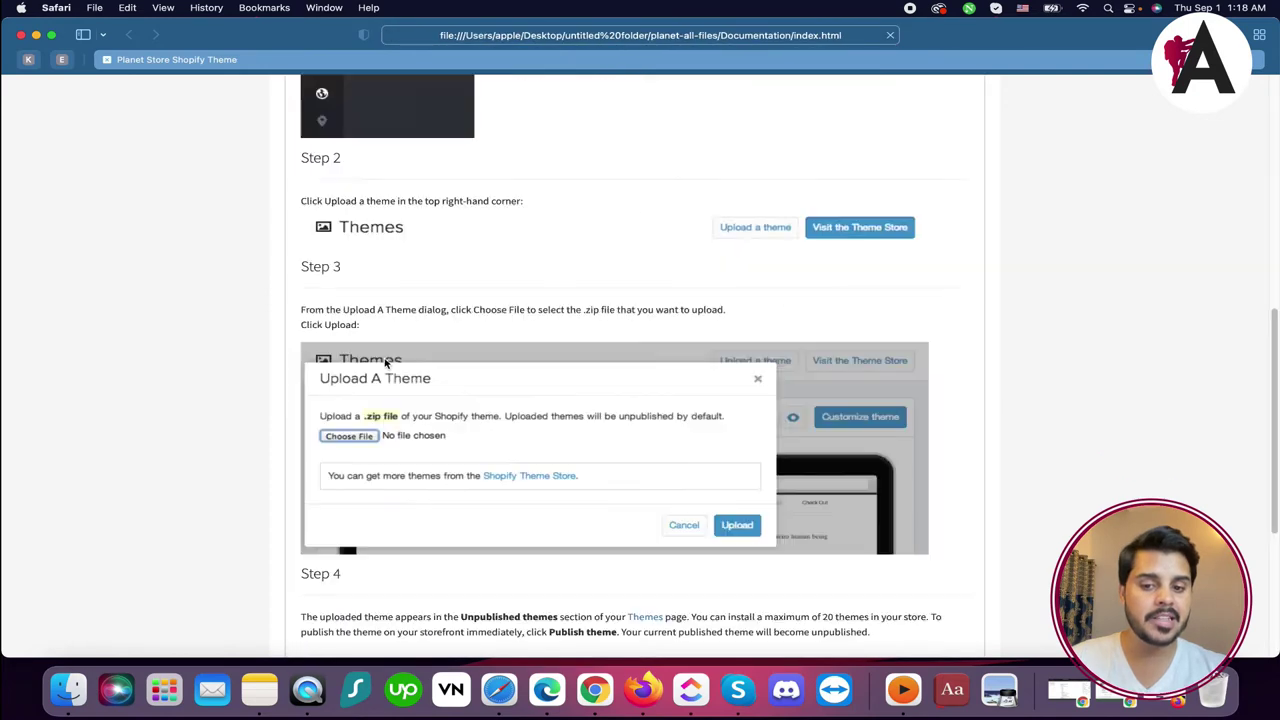
pyautogui.click(325, 397)
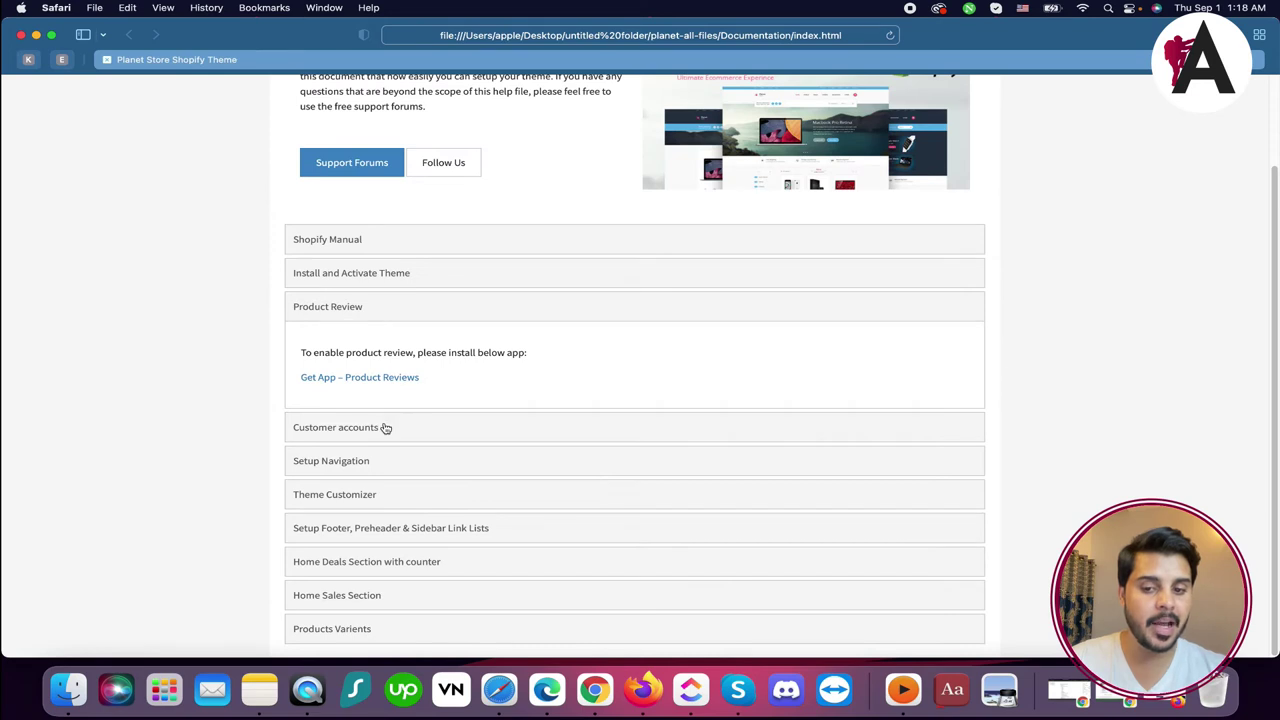
pyautogui.click(347, 494)
pyautogui.scroll(-5, 594, 351)
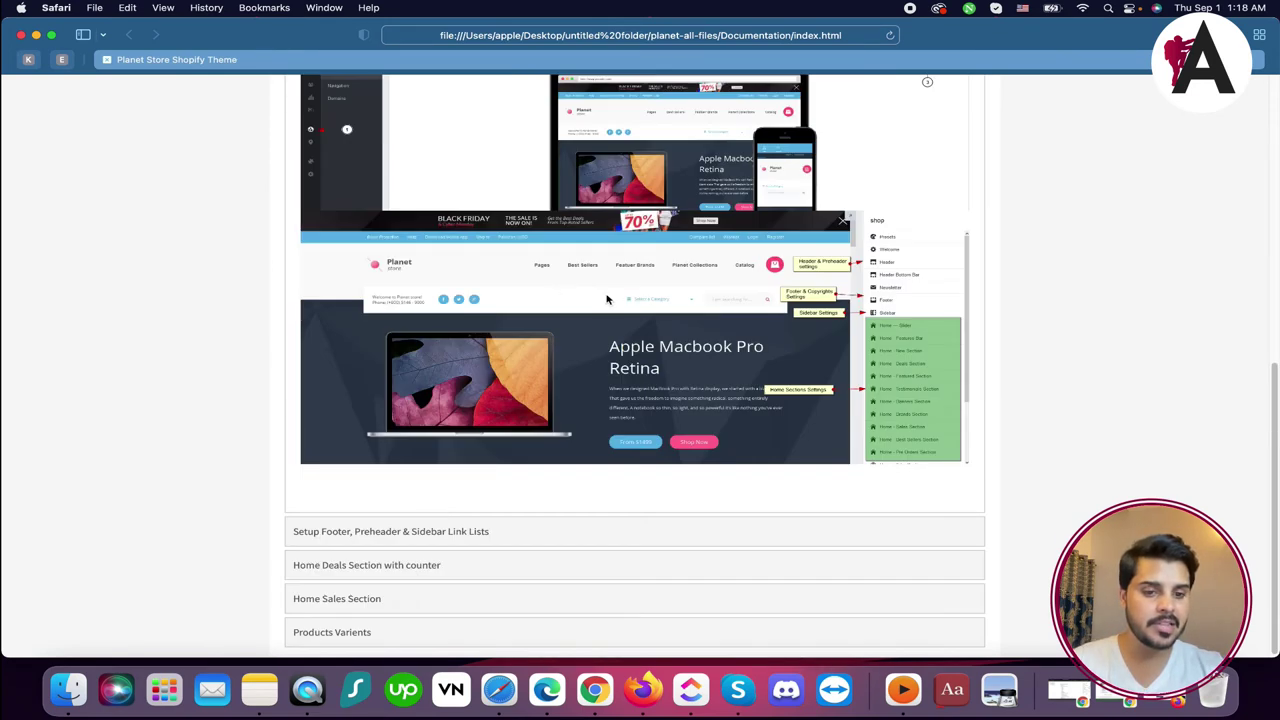
pyautogui.scroll(-1, 312, 532)
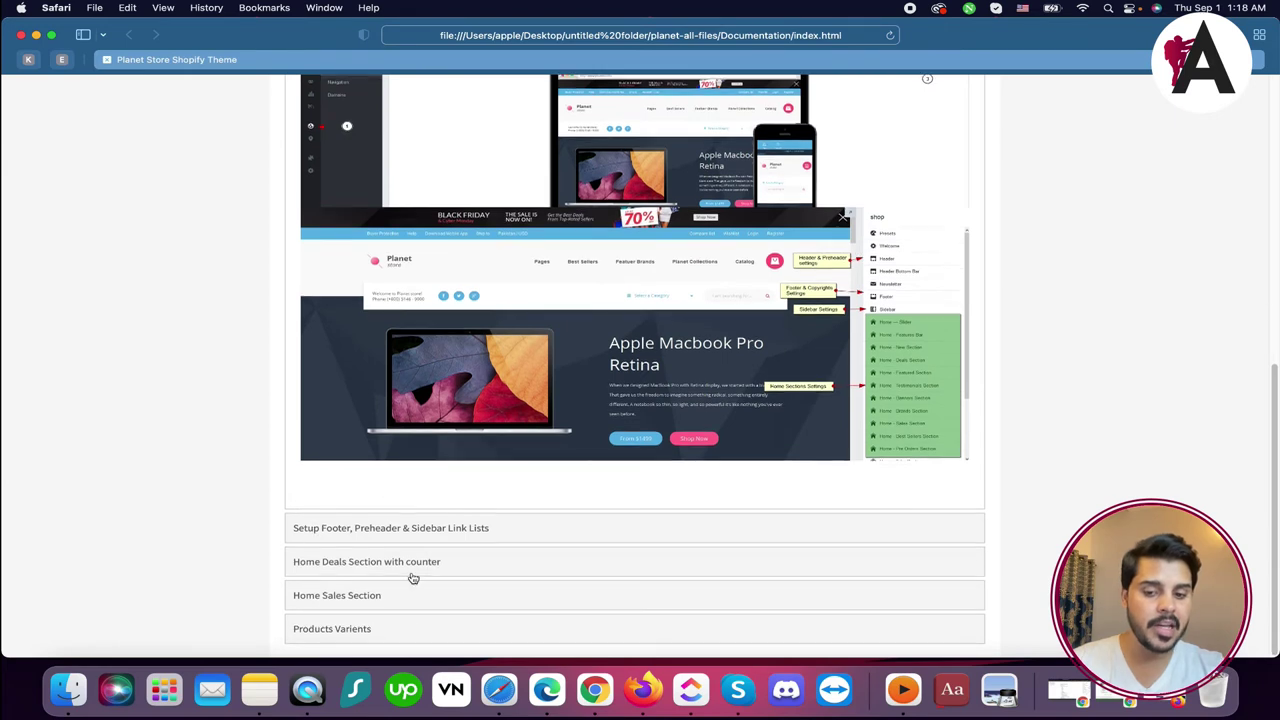
pyautogui.scroll(15, 409, 437)
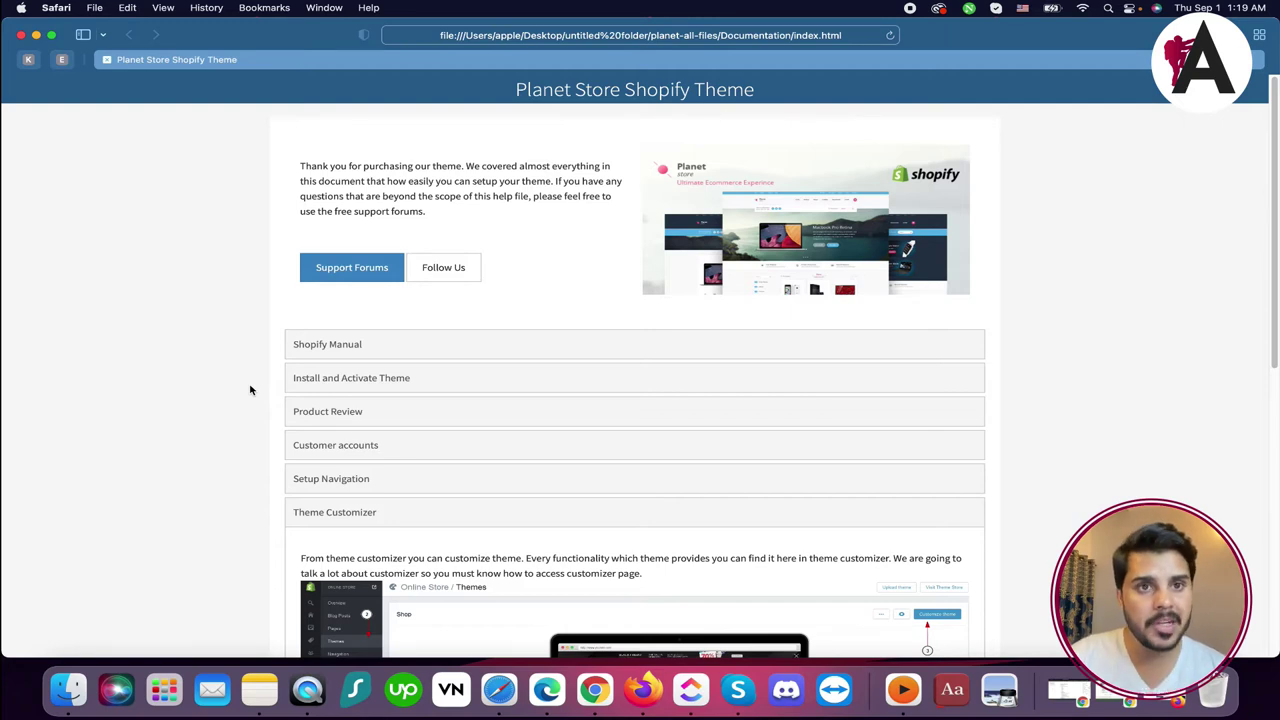
pyautogui.click(22, 35)
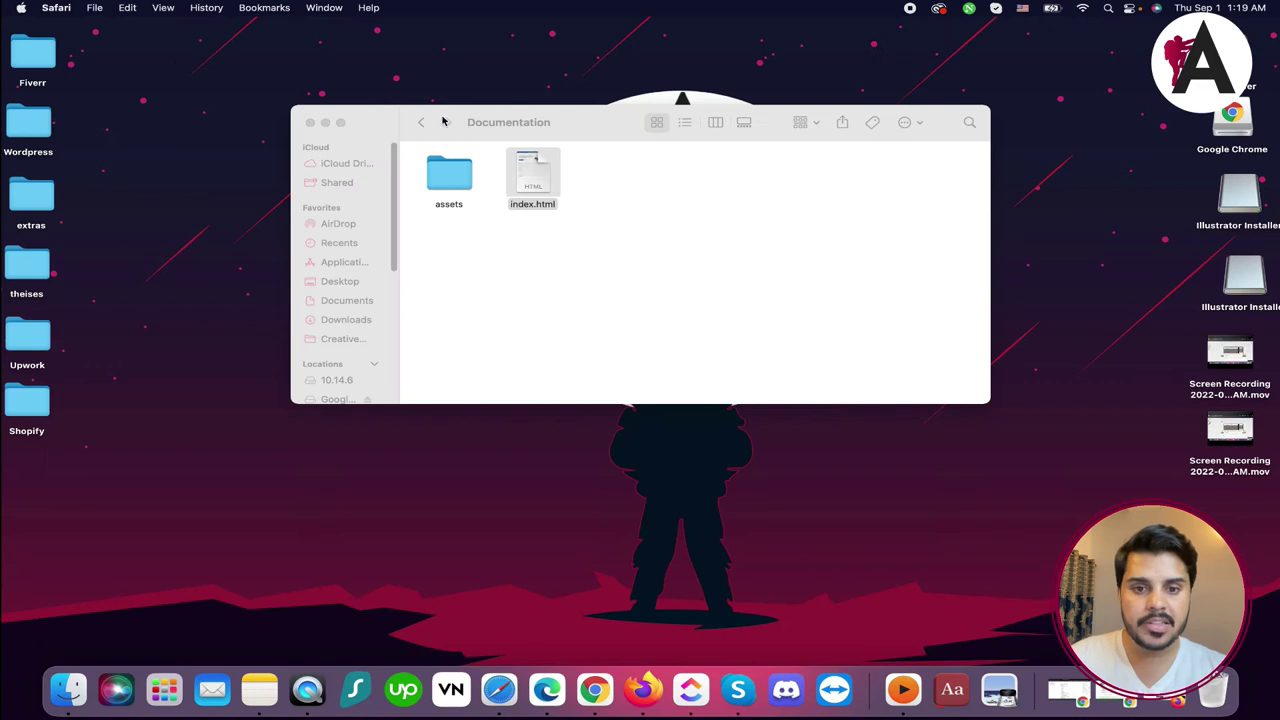
# Return to Firefox and upload planet.zip from Desktop > untitled folder > planet-all-files to the Shopify theme library.
pyautogui.click(1178, 695)
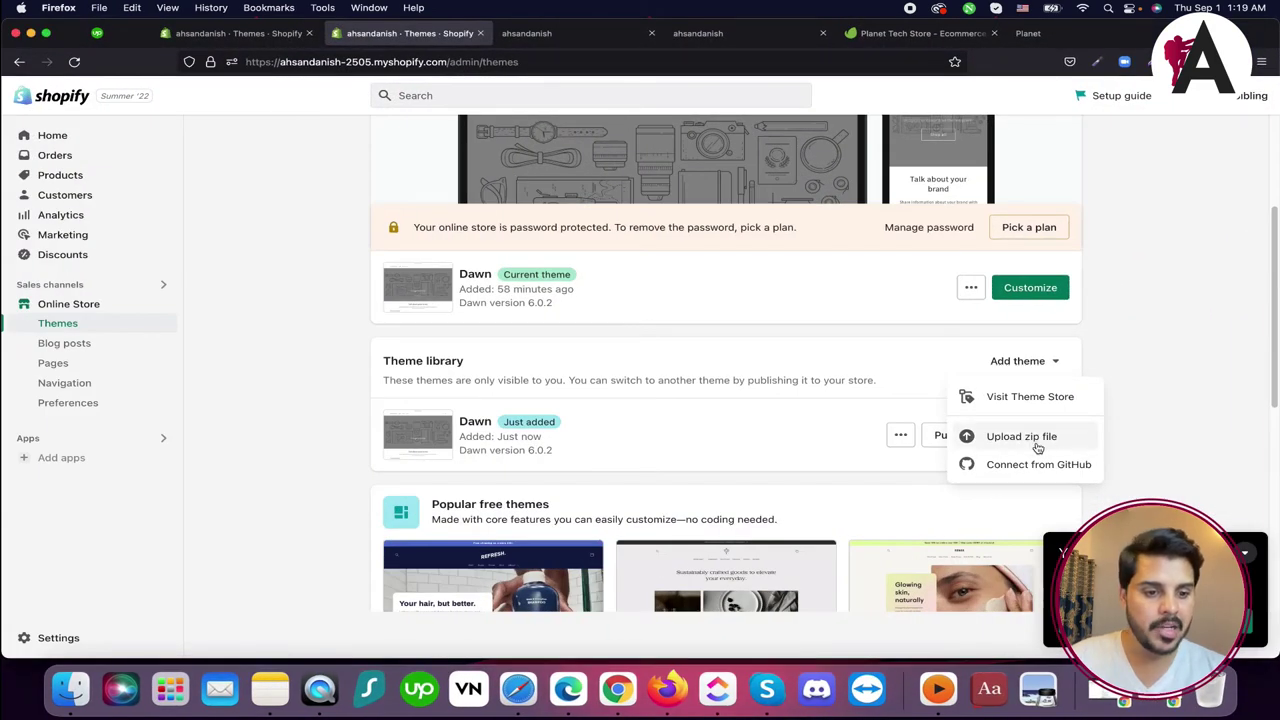
pyautogui.click(1036, 442)
pyautogui.click(633, 398)
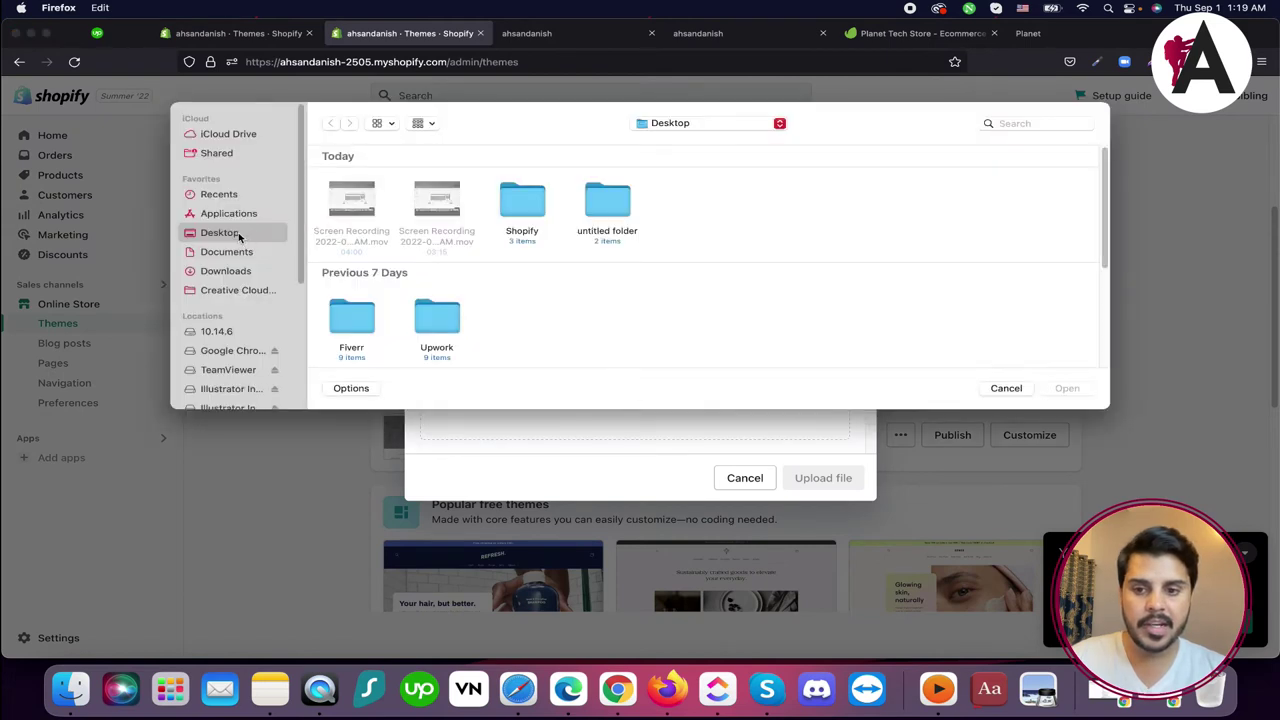
pyautogui.doubleClick(606, 201)
pyautogui.click(351, 204)
pyautogui.doubleClick(351, 204)
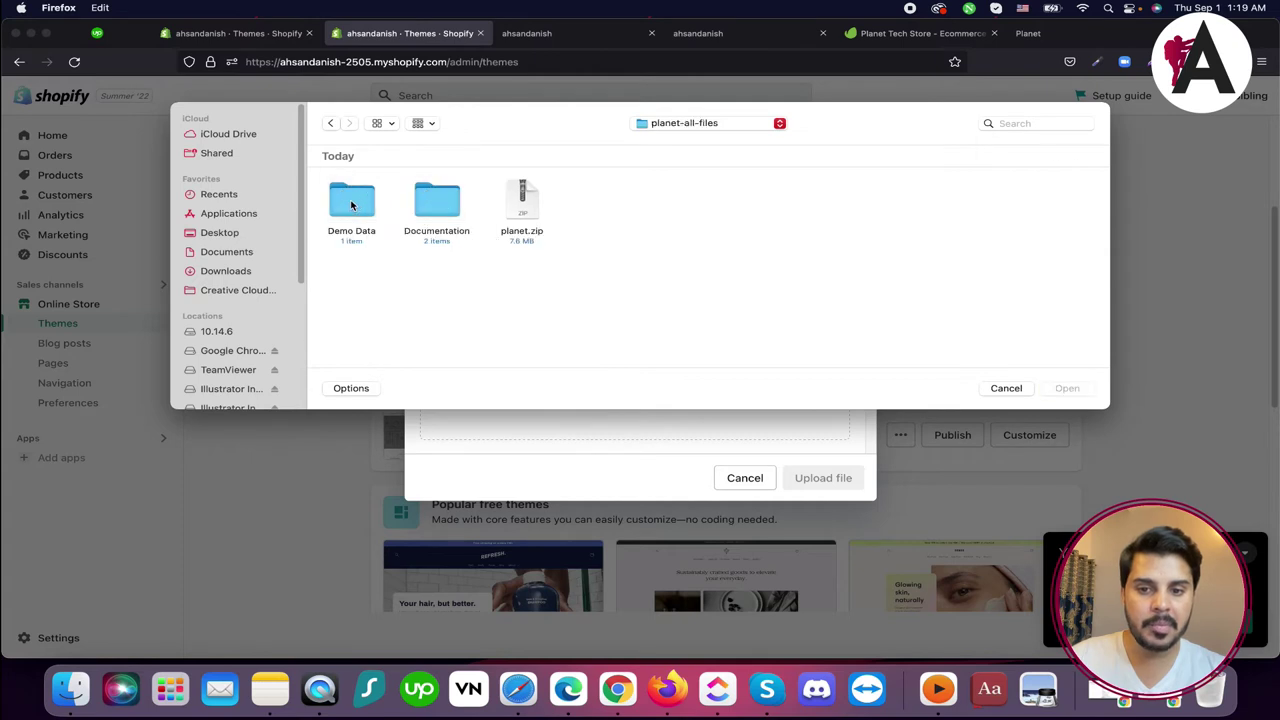
pyautogui.doubleClick(517, 205)
pyautogui.click(836, 484)
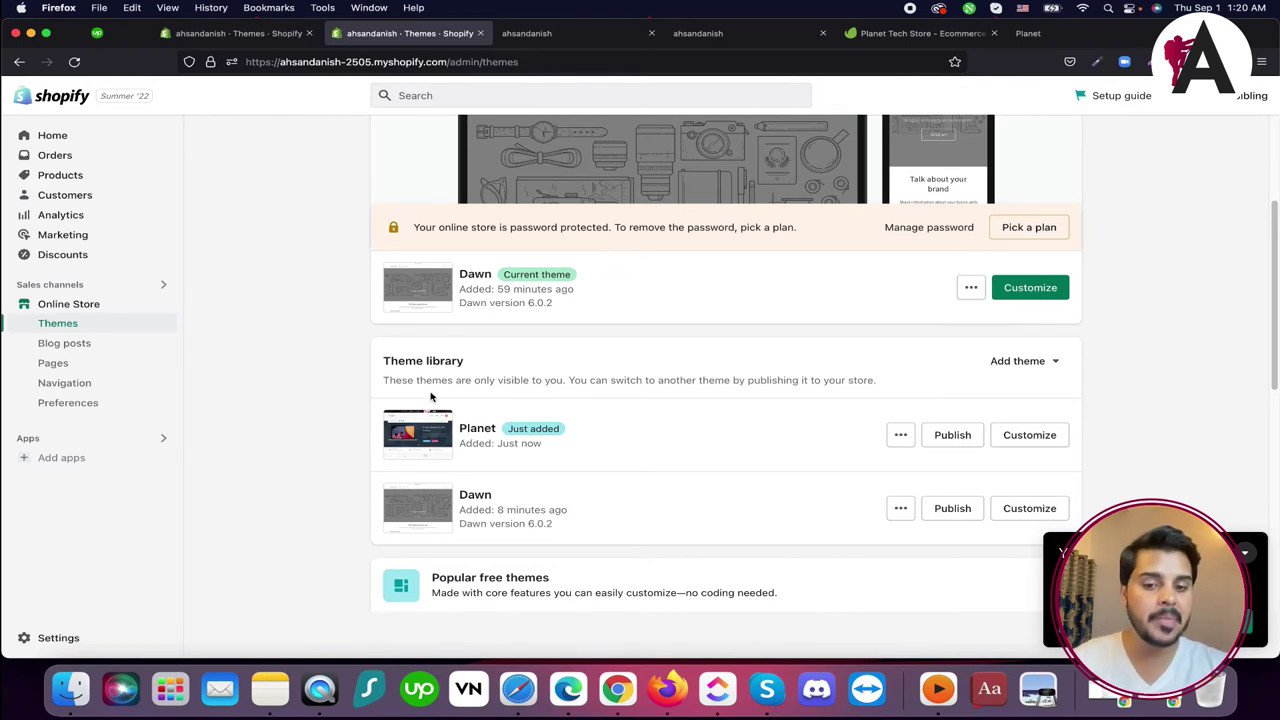
# Reload the Themes page and compare the current theme with the entries in the theme library.
pyautogui.moveTo(385, 360); pyautogui.dragTo(462, 361)
pyautogui.click(463, 276)
pyautogui.doubleClick(463, 276)
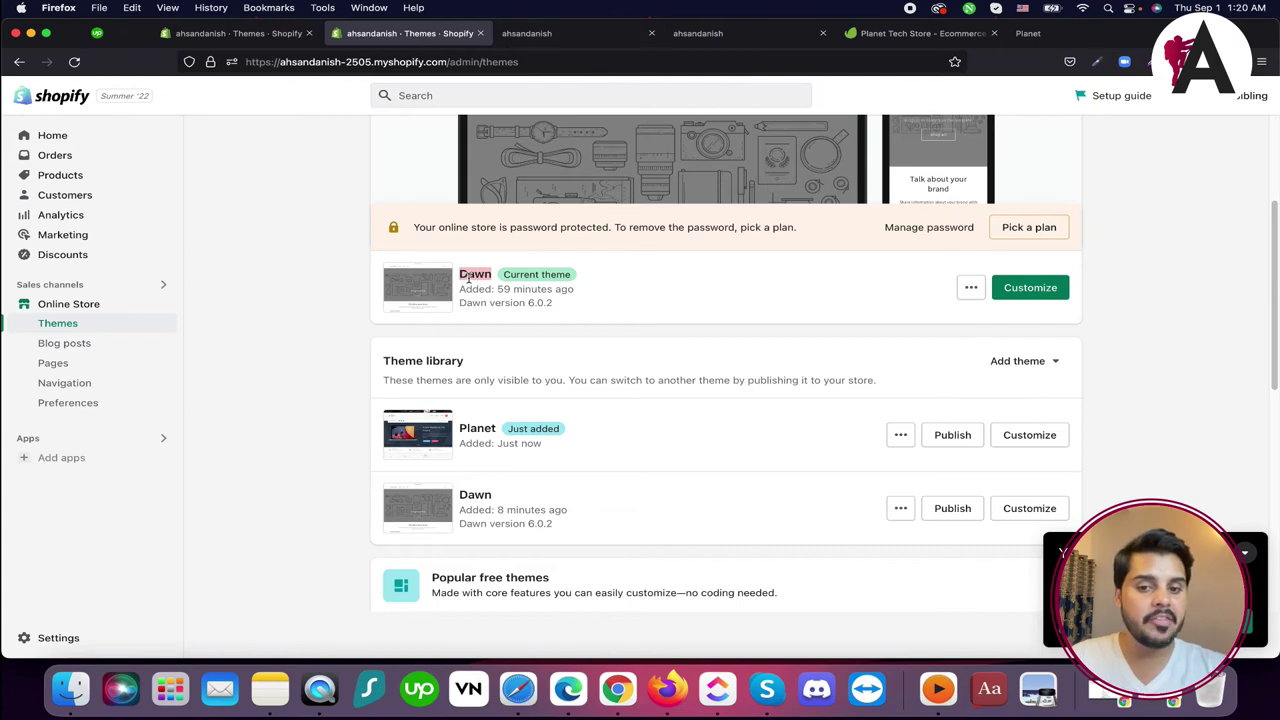
pyautogui.click(74, 61)
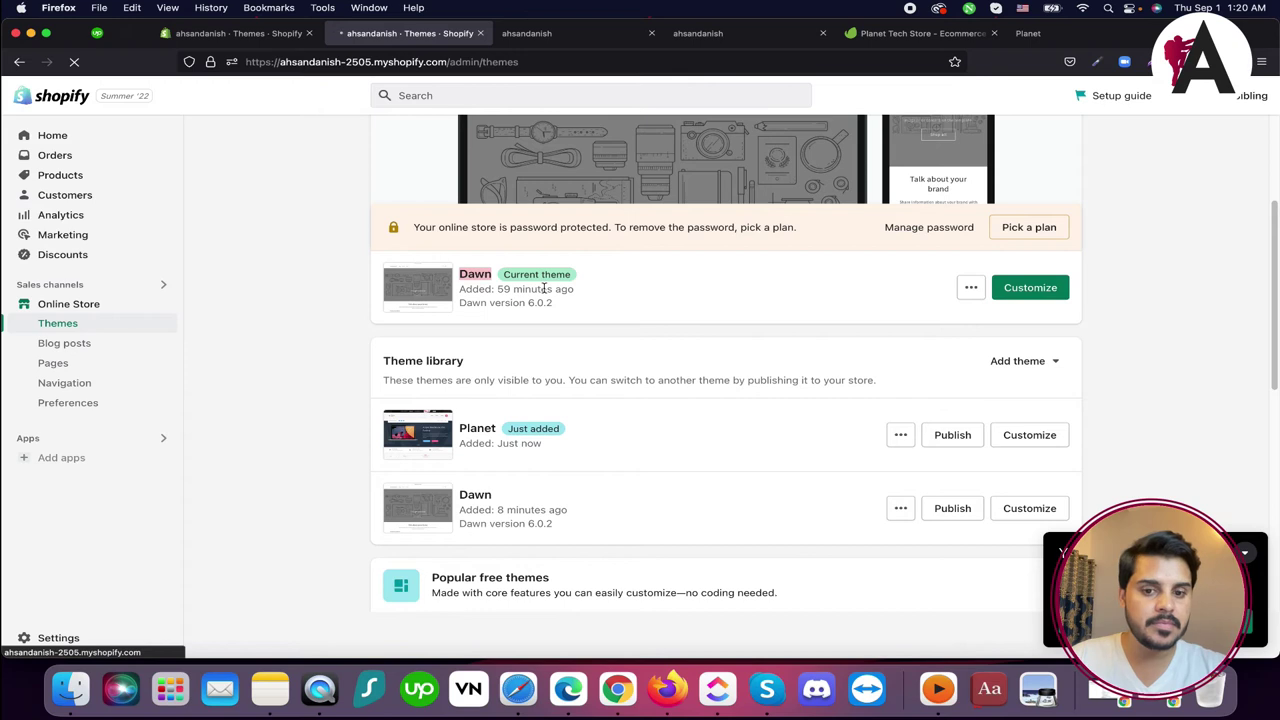
pyautogui.scroll(-1, 510, 453)
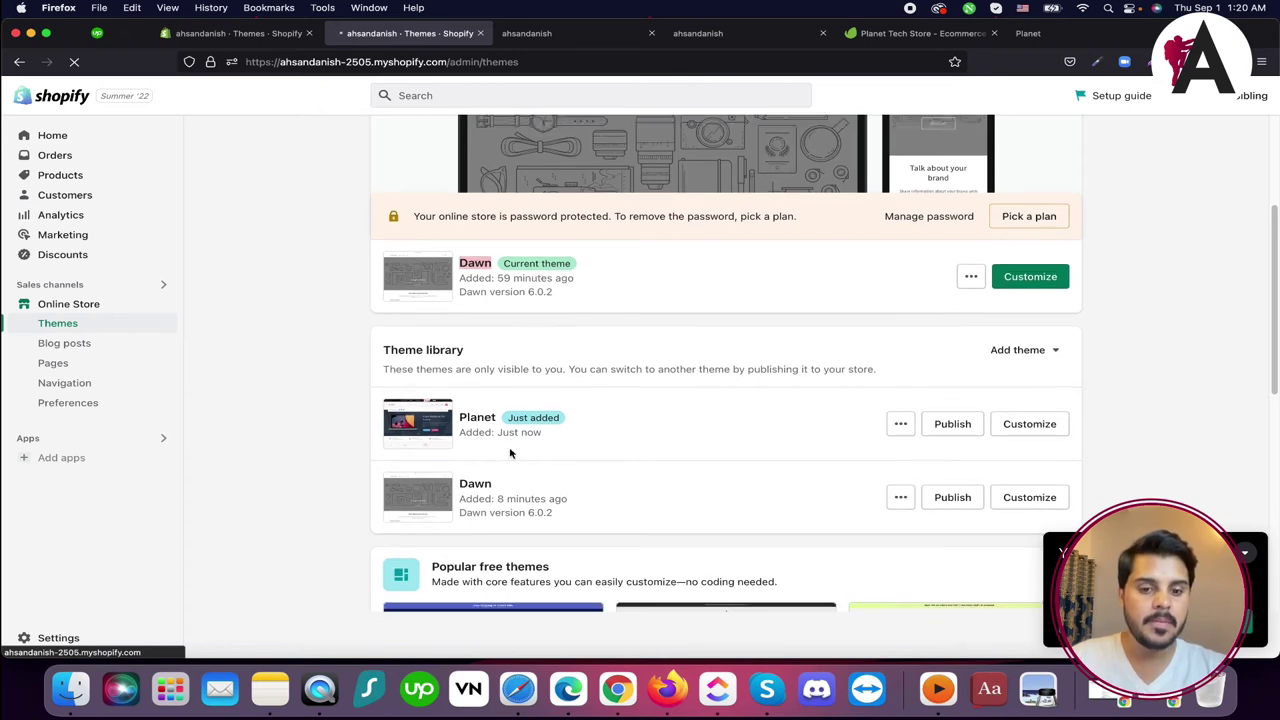
pyautogui.scroll(-5, 510, 453)
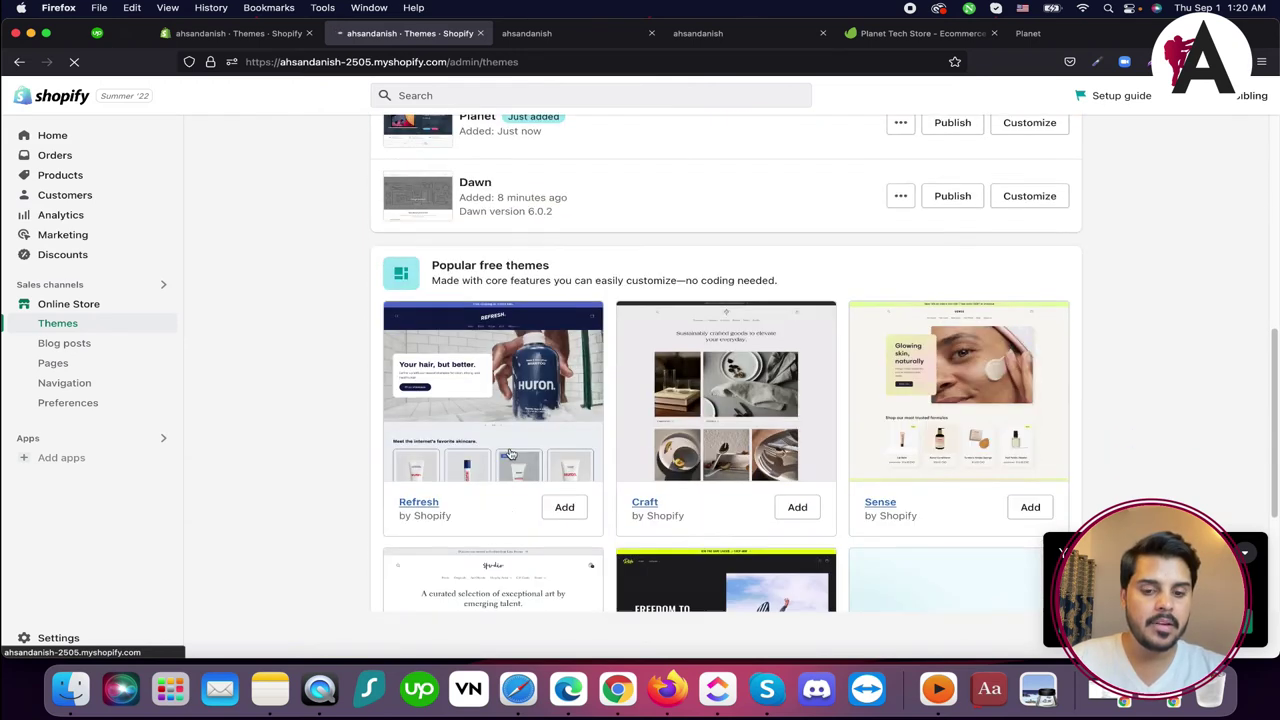
pyautogui.scroll(6, 510, 453)
pyautogui.scroll(3, 510, 453)
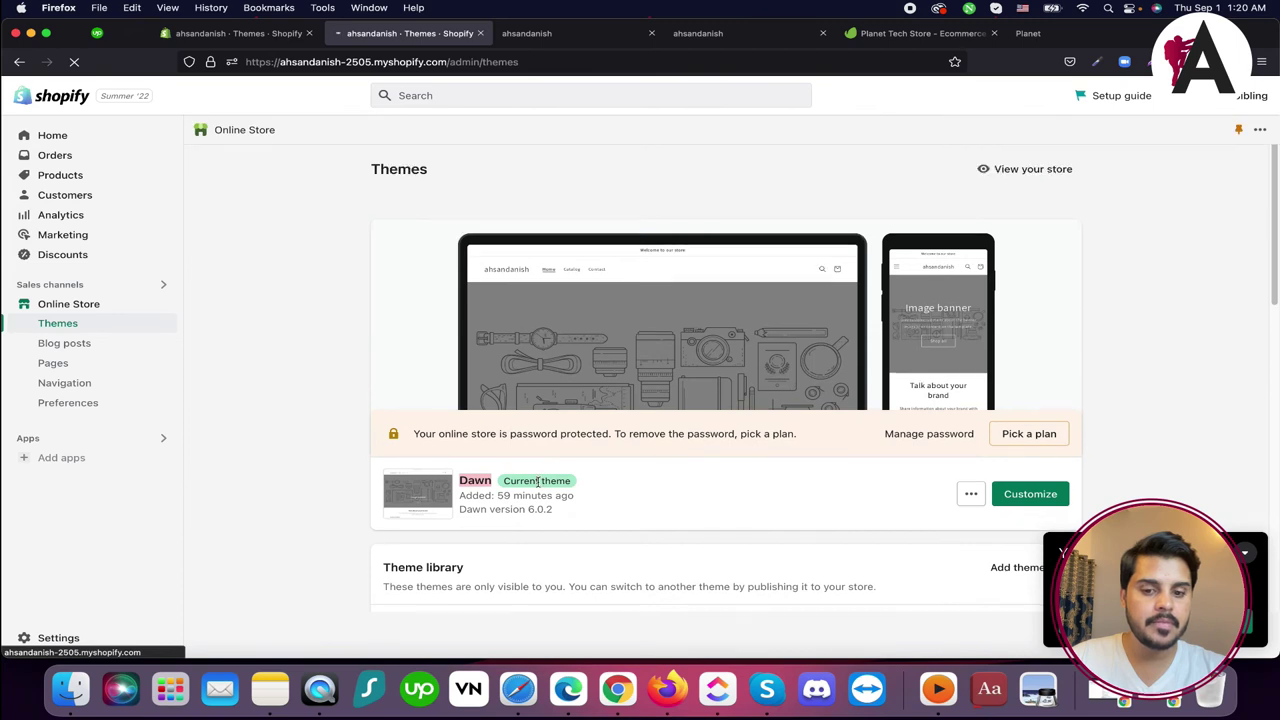
# Refresh the Themes page again and check the Planet entry in the theme library against the current Dawn theme.
pyautogui.scroll(-1, 520, 450)
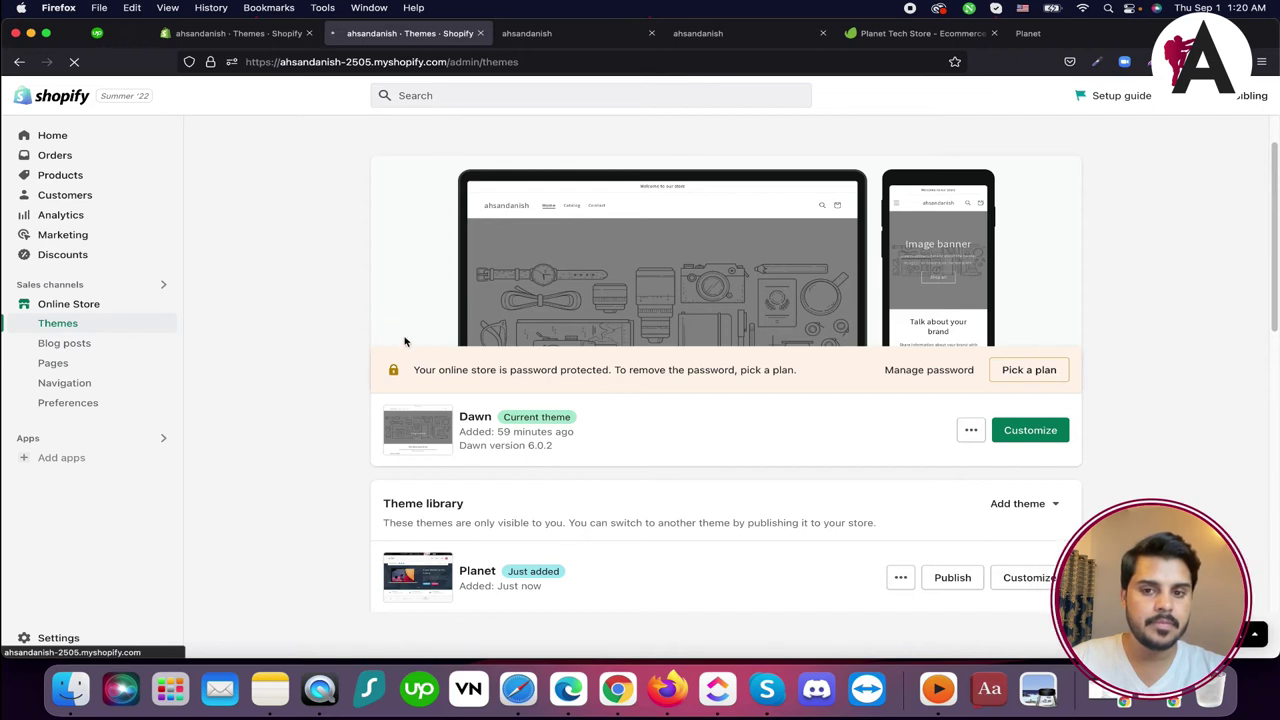
pyautogui.click(75, 63)
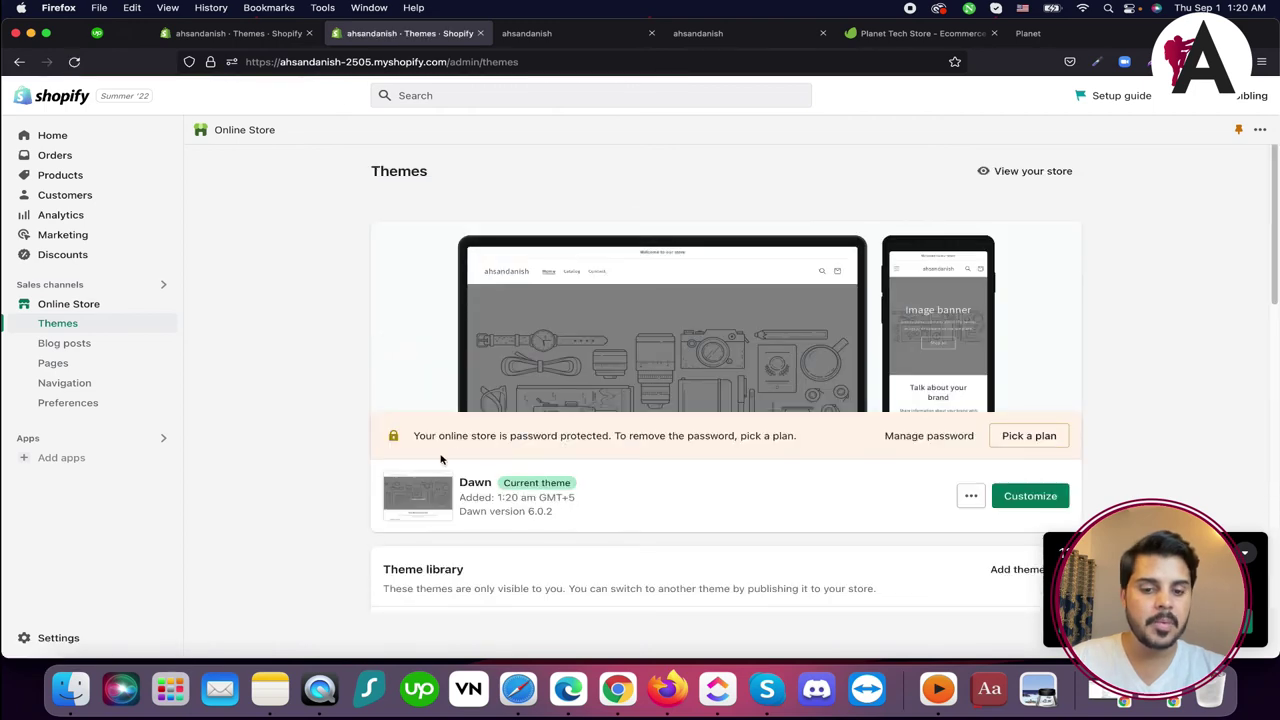
pyautogui.scroll(-2, 470, 440)
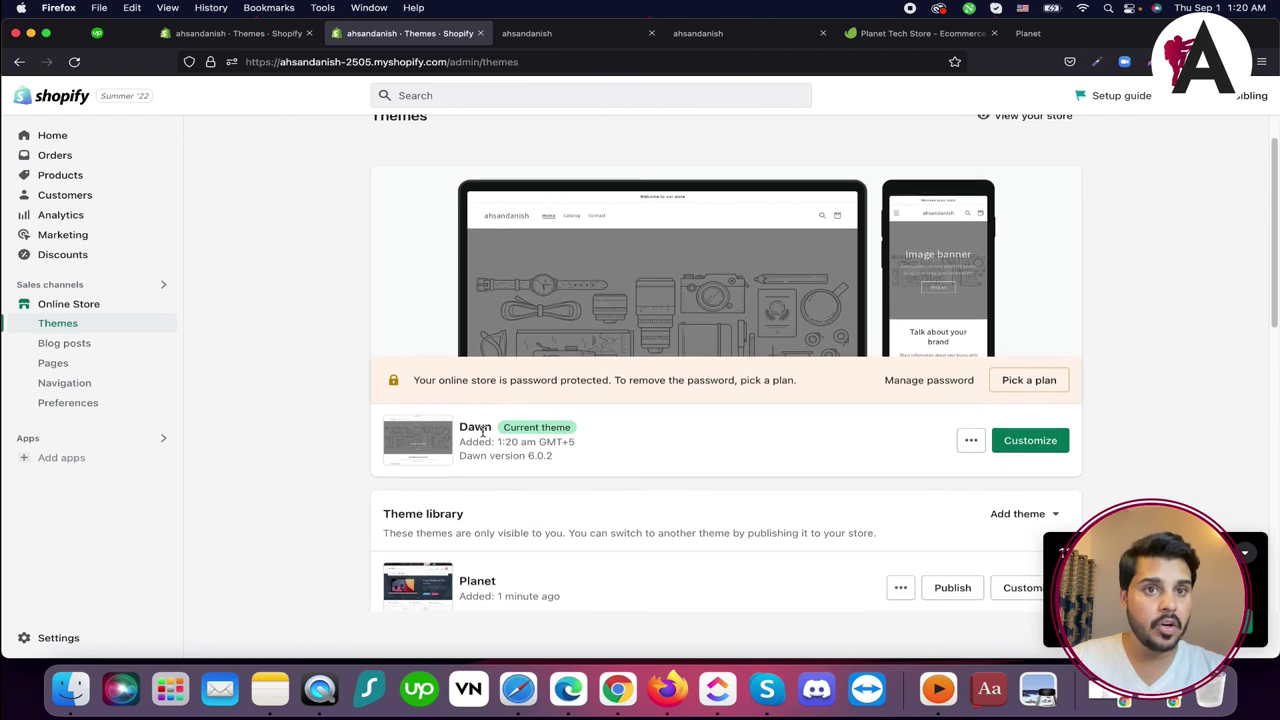
pyautogui.scroll(-4, 531, 403)
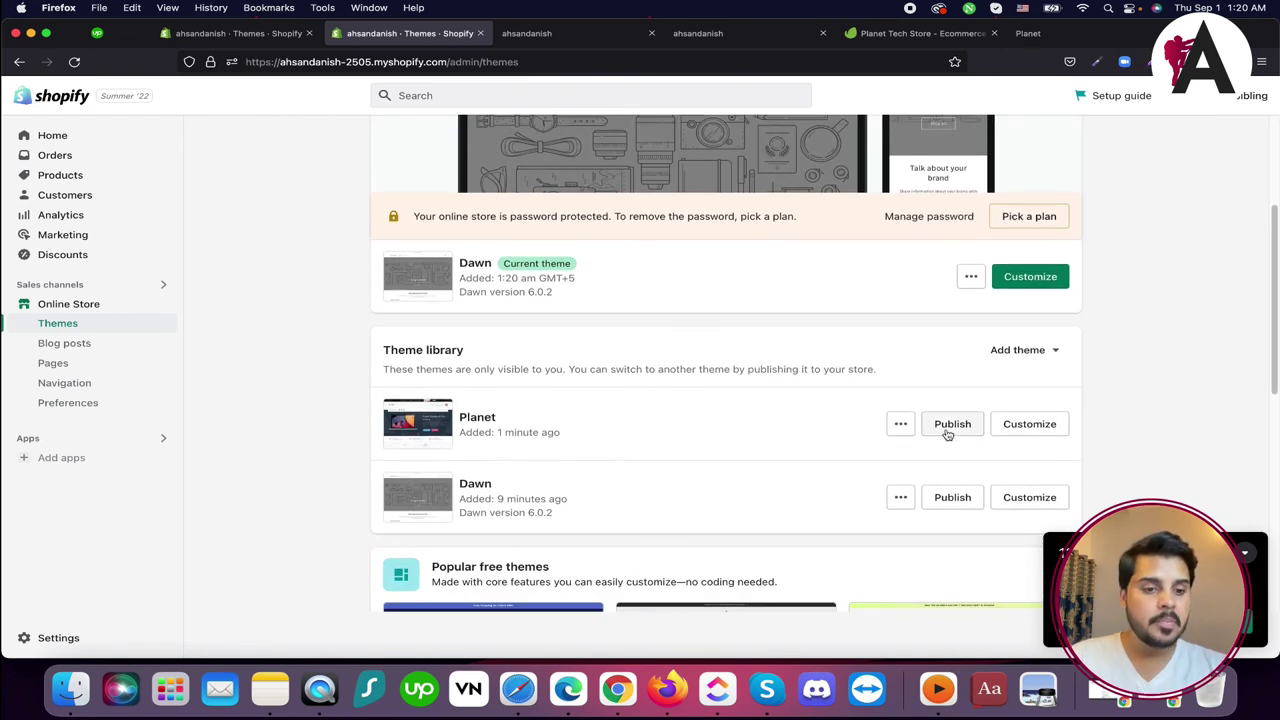
pyautogui.moveTo(461, 263); pyautogui.dragTo(501, 263)
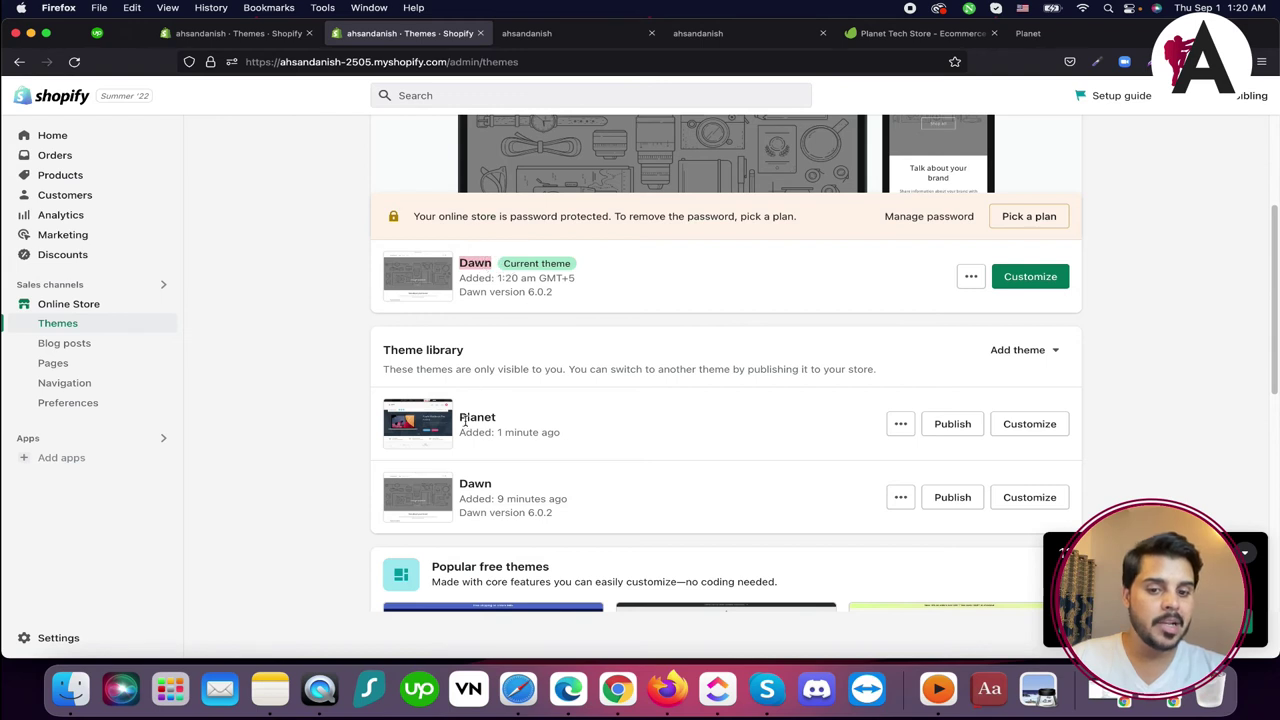
pyautogui.moveTo(463, 421); pyautogui.dragTo(492, 402)
# Reload the live storefront and look through the Dawn home page from the image banner to the featured products.
pyautogui.click(572, 33)
pyautogui.press('super+r')
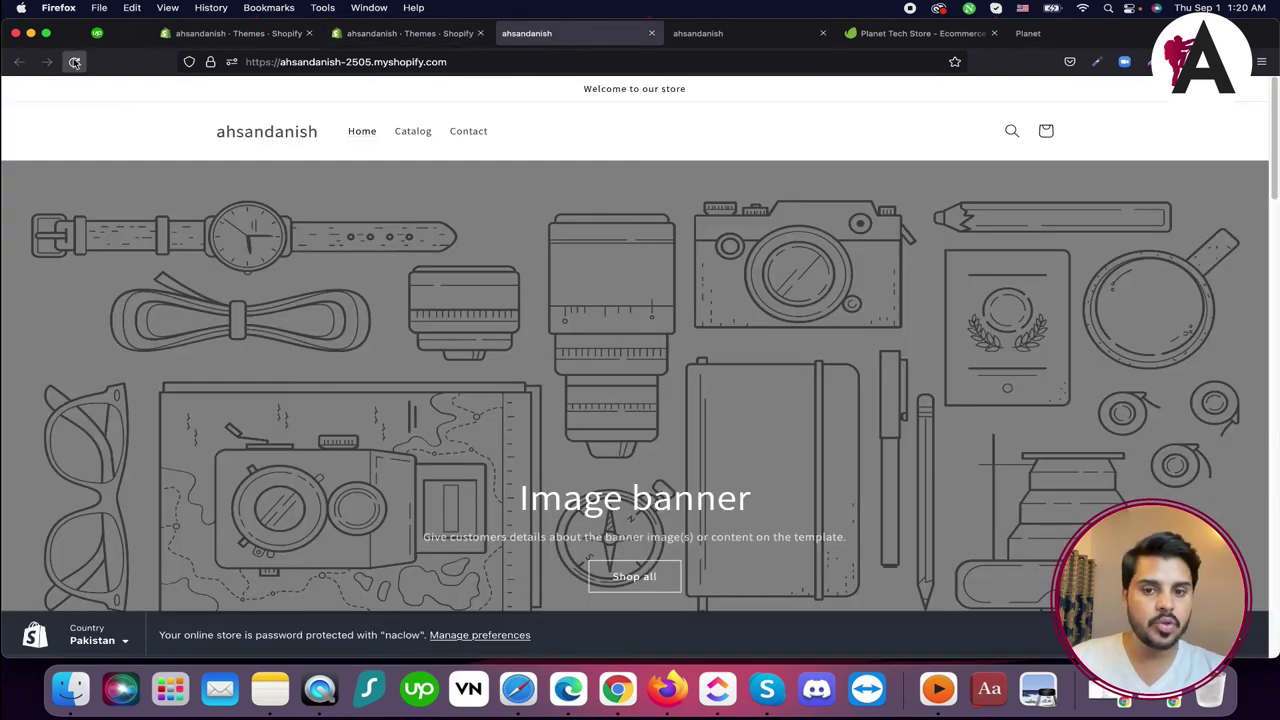
pyautogui.scroll(-15, 622, 469)
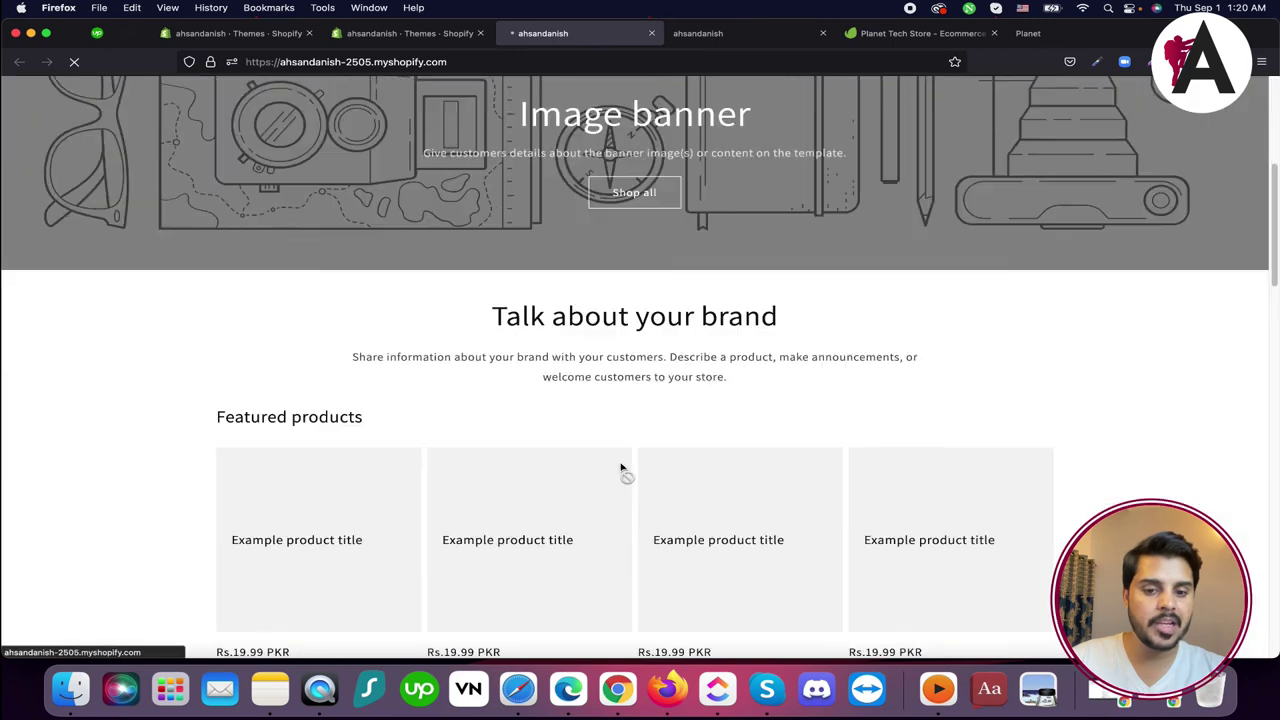
pyautogui.scroll(15, 622, 469)
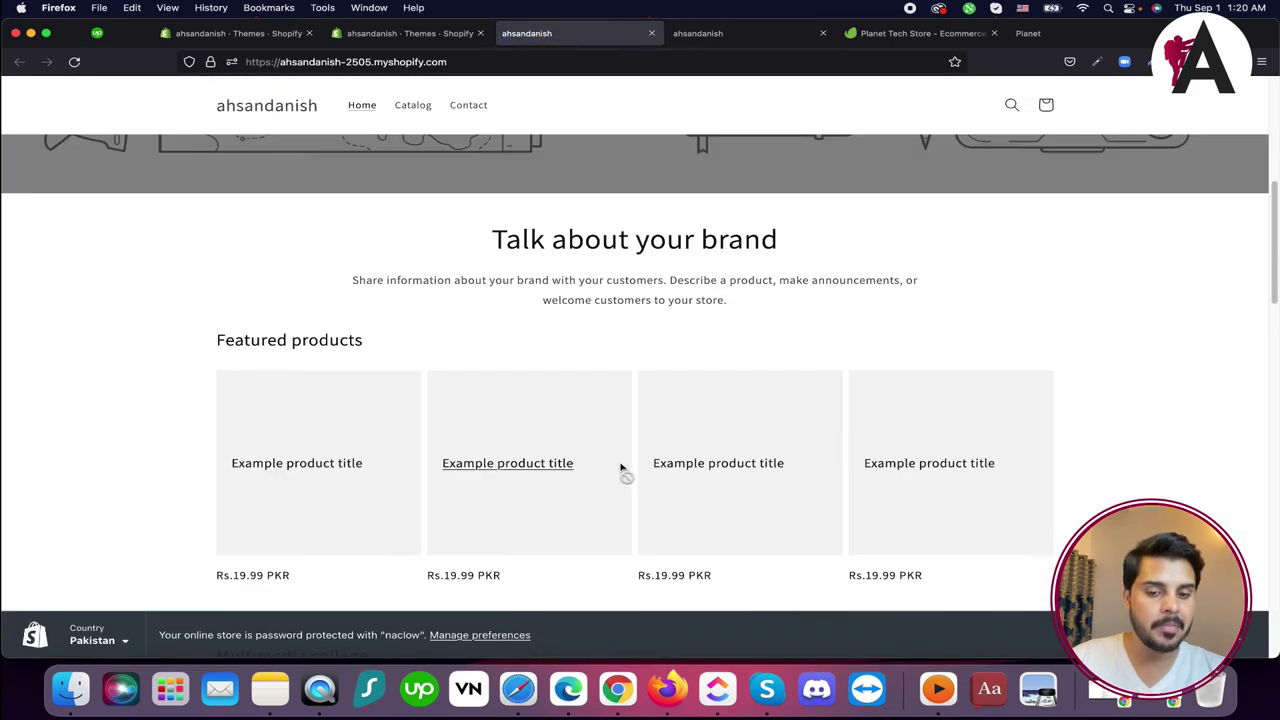
# Publish the Planet theme from the theme library to replace Dawn as the store's current theme.
pyautogui.click(430, 35)
pyautogui.click(952, 424)
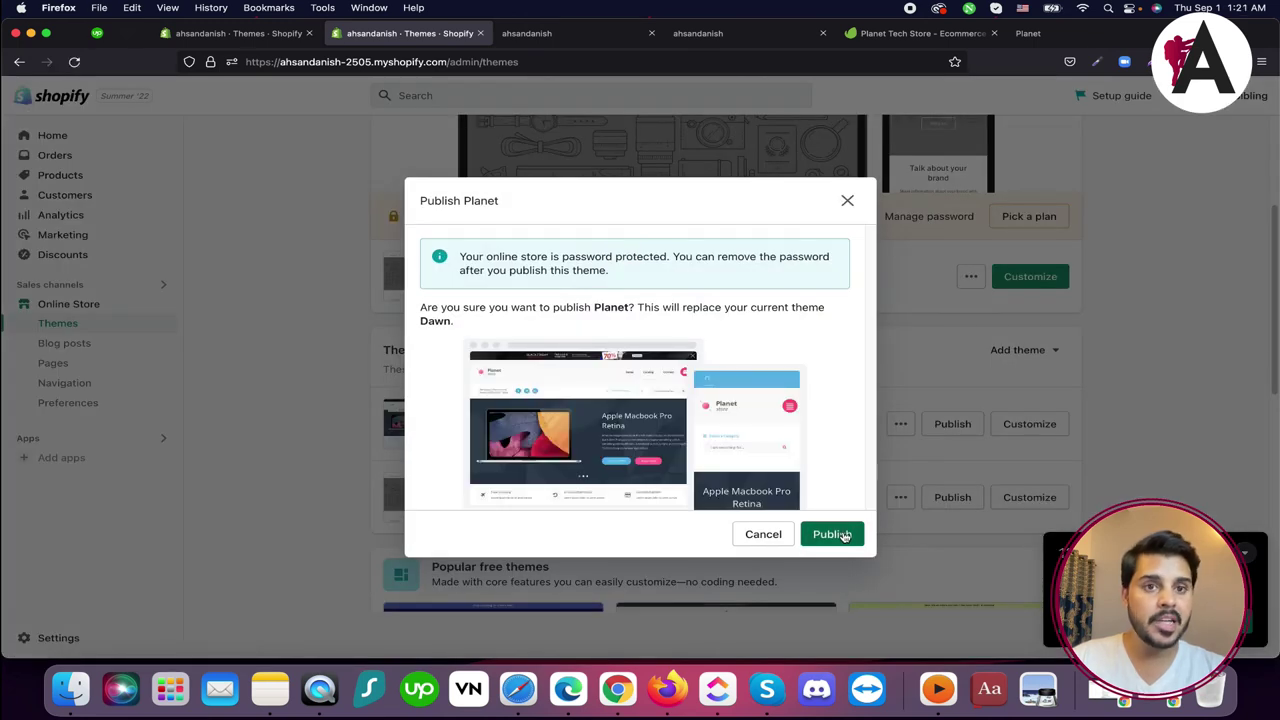
pyautogui.click(838, 548)
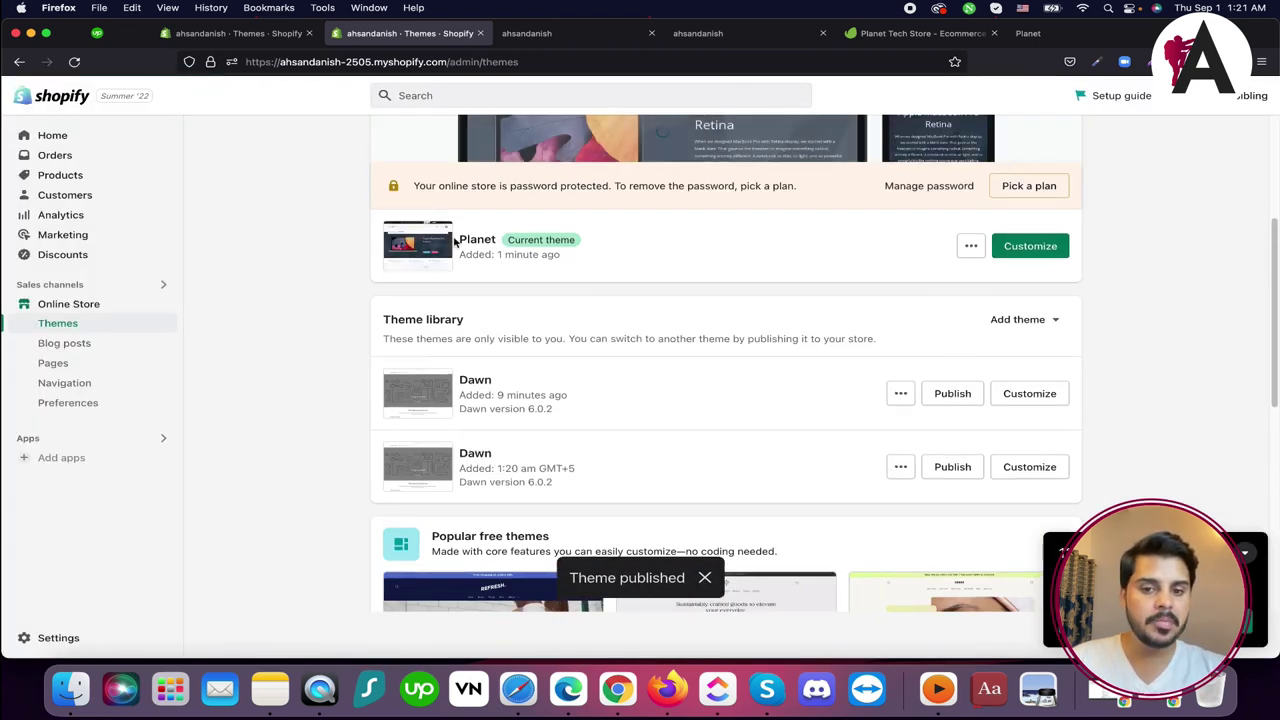
pyautogui.click(470, 240)
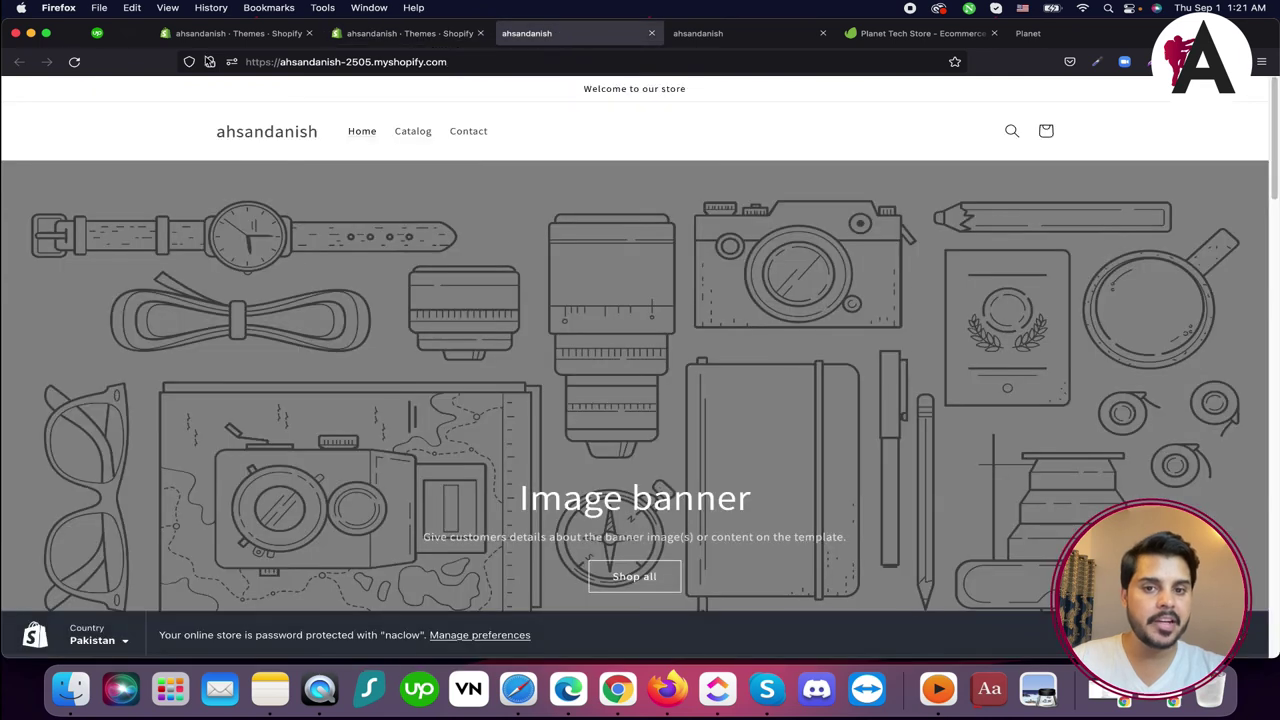
# Reload the storefront and look through the Planet home page, closing the duplicate storefront tab.
pyautogui.click(74, 62)
pyautogui.click(822, 33)
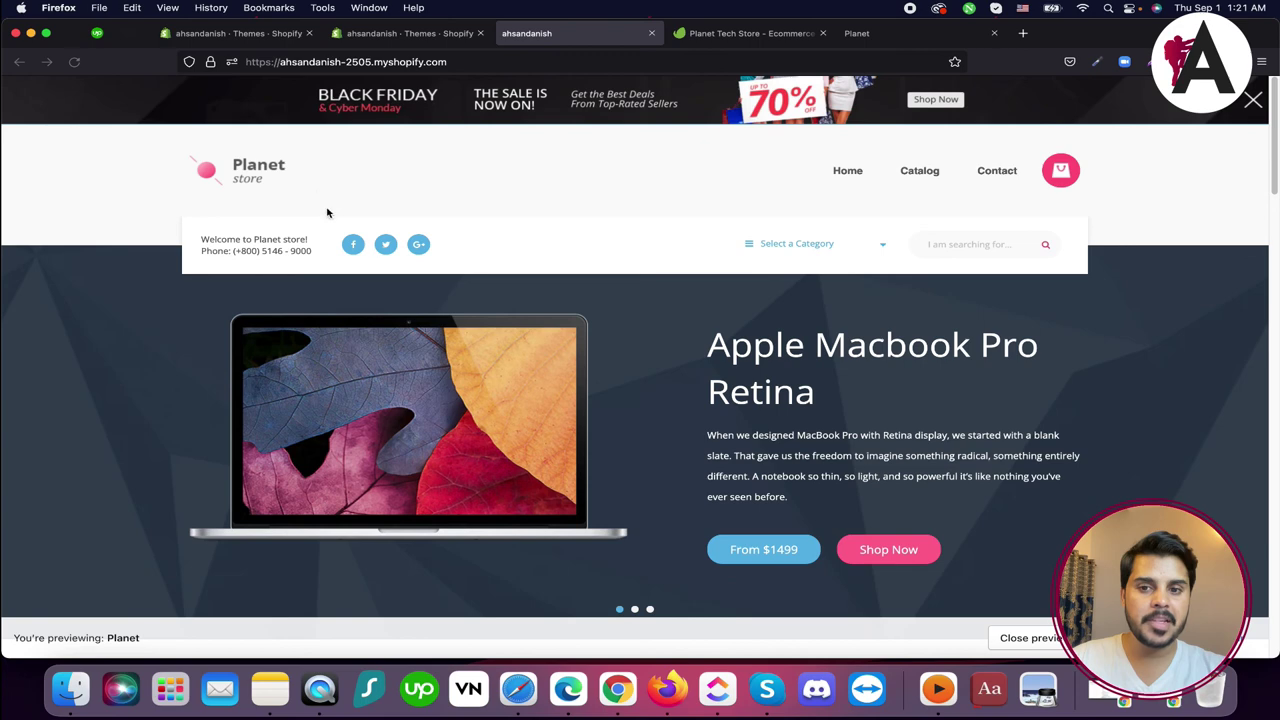
pyautogui.scroll(-20, 632, 368)
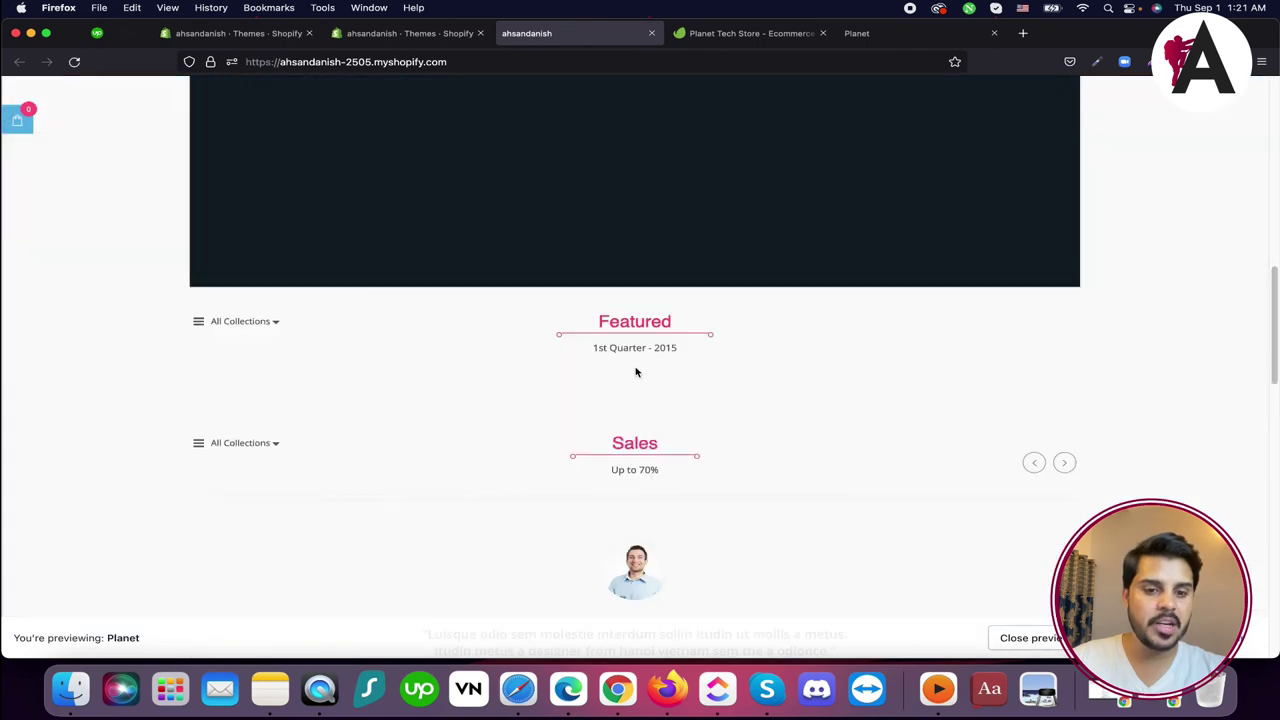
pyautogui.scroll(-5, 631, 397)
pyautogui.scroll(15, 626, 430)
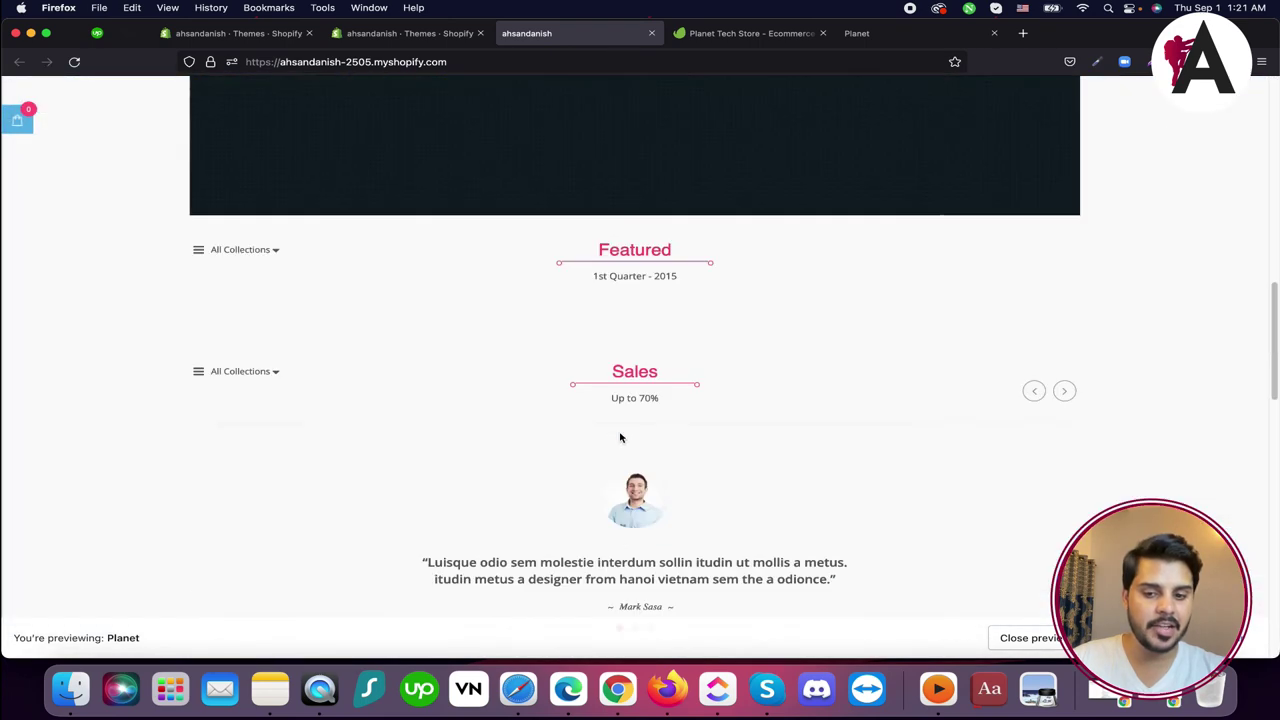
pyautogui.scroll(5, 622, 430)
# Review the current theme and the Dawn copies in the theme library, and return to the Planet storefront.
pyautogui.click(395, 33)
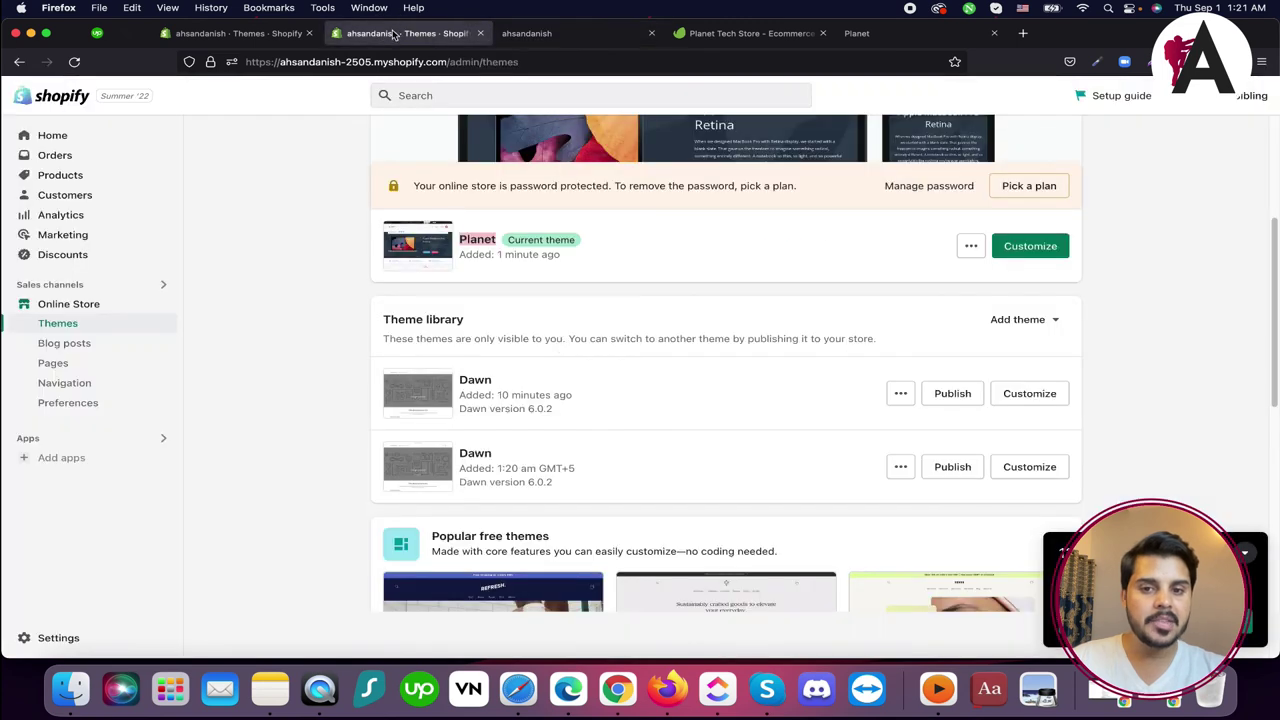
pyautogui.scroll(3, 448, 396)
pyautogui.scroll(-4, 540, 431)
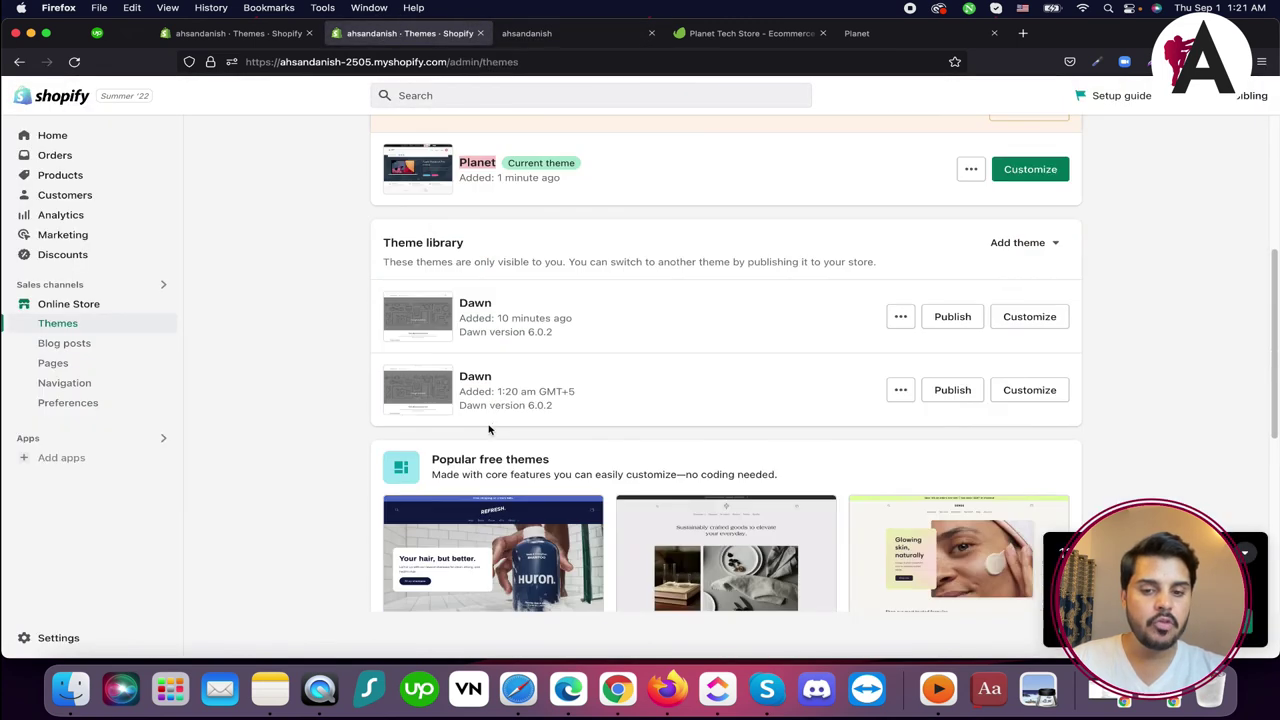
pyautogui.scroll(-1, 653, 360)
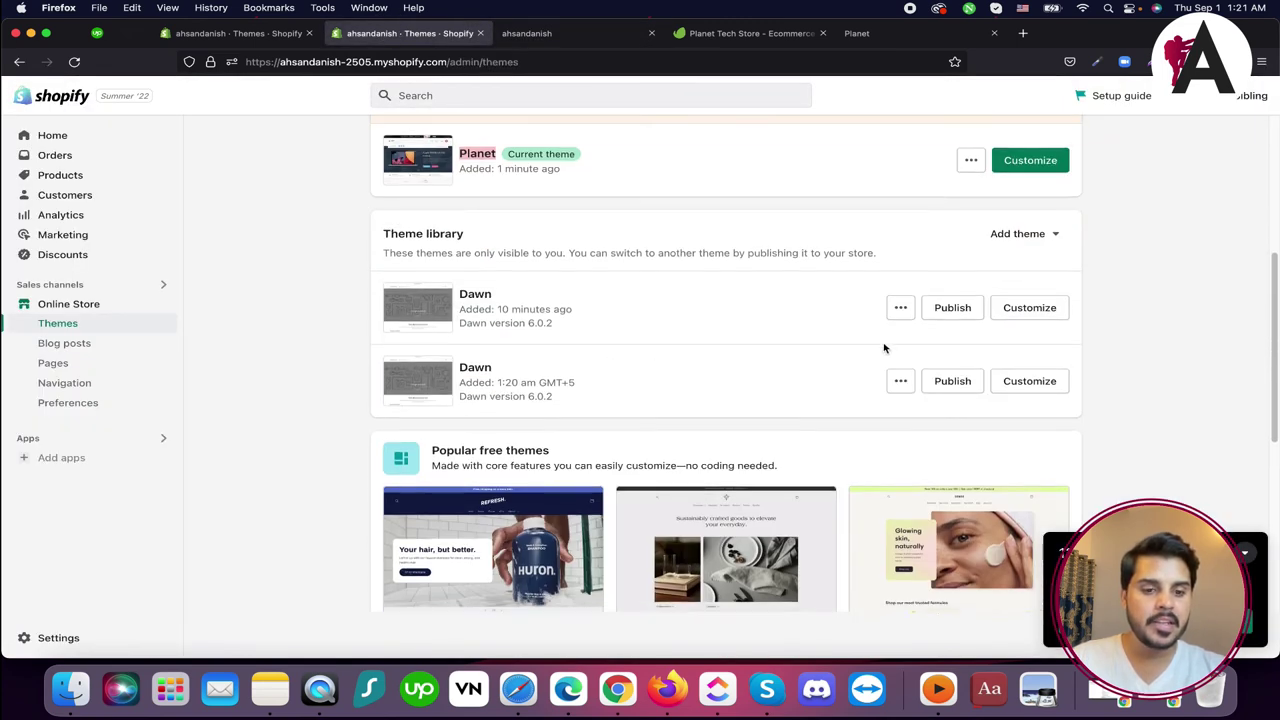
pyautogui.moveTo(462, 294); pyautogui.dragTo(538, 292)
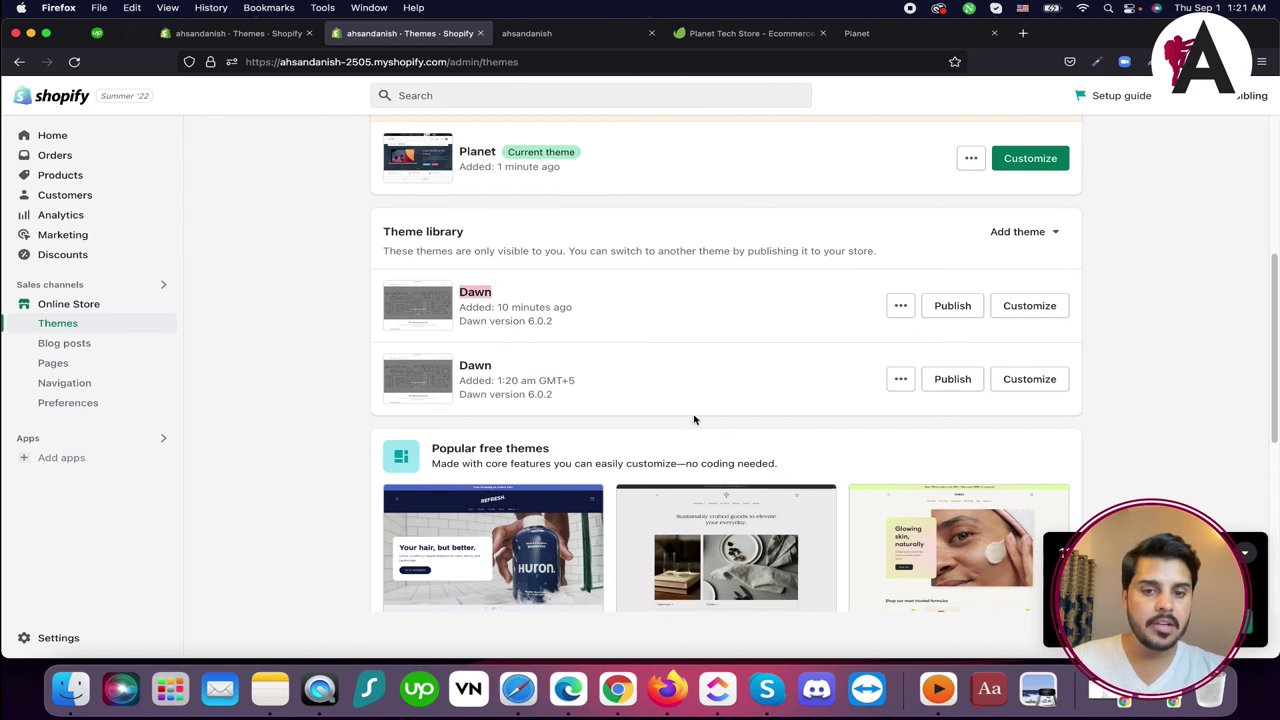
pyautogui.scroll(-5, 705, 418)
pyautogui.scroll(7, 748, 428)
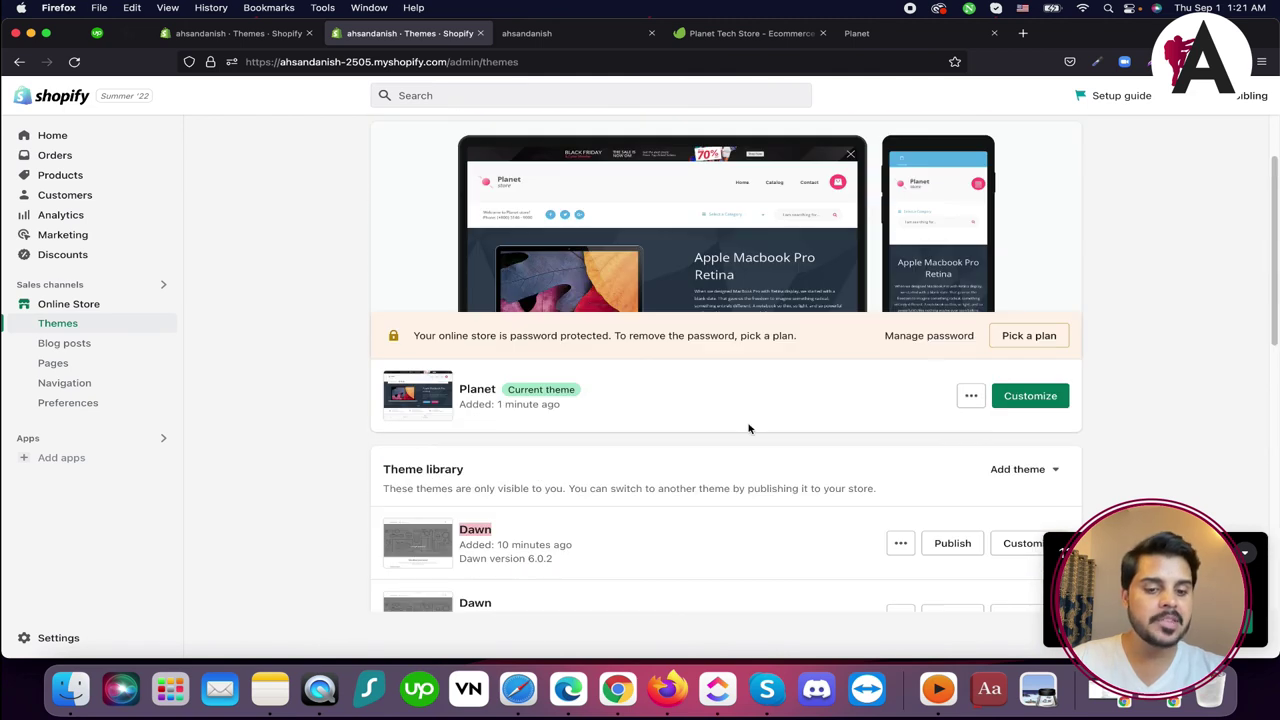
pyautogui.click(563, 38)
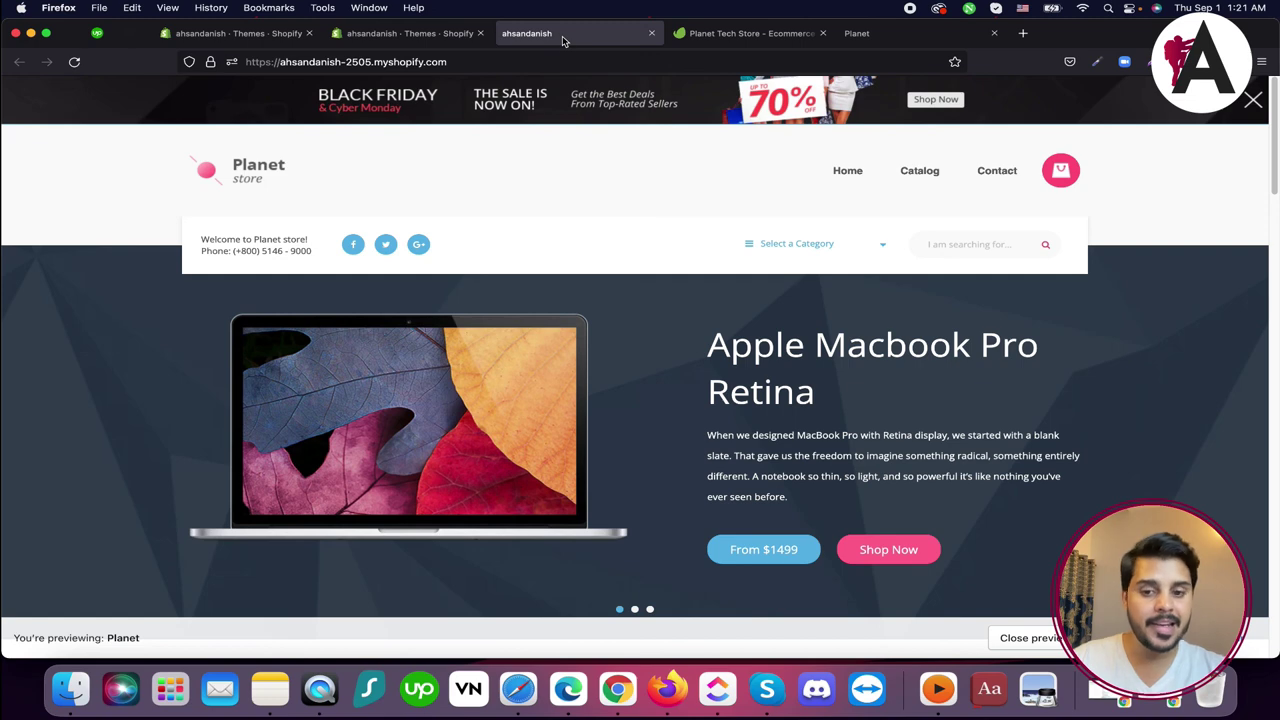